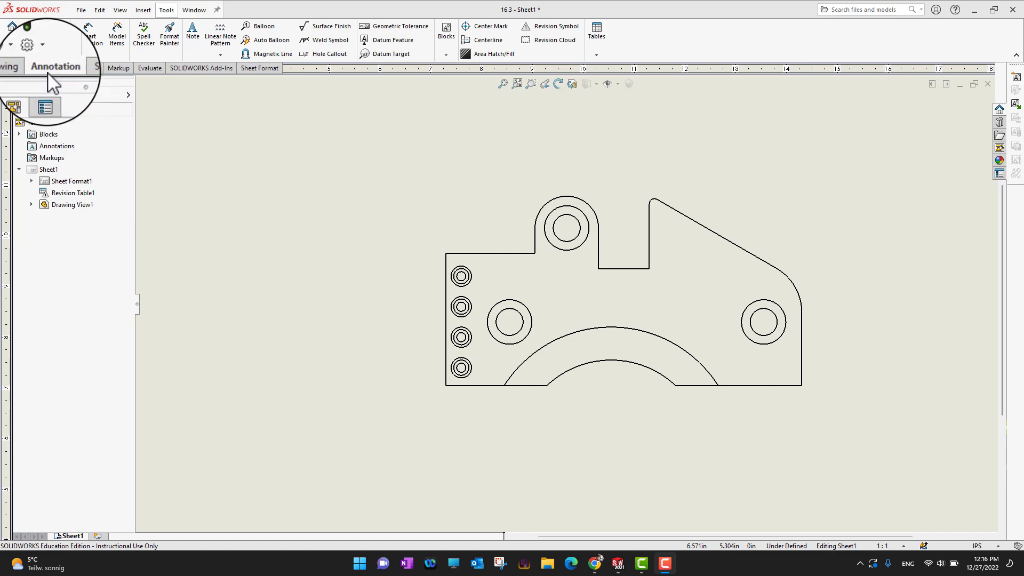
Step: Add a hole callout to the lowest of the four small countersunk holes, placing its text outside the plate's lower-left corner
scroll(716, 335, "down", 2)
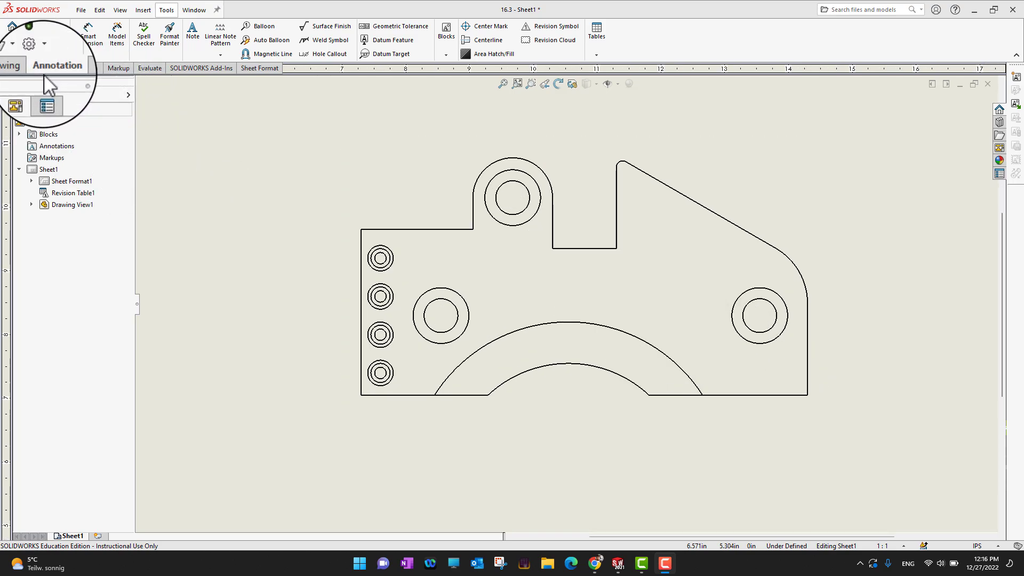
left_click(331, 56)
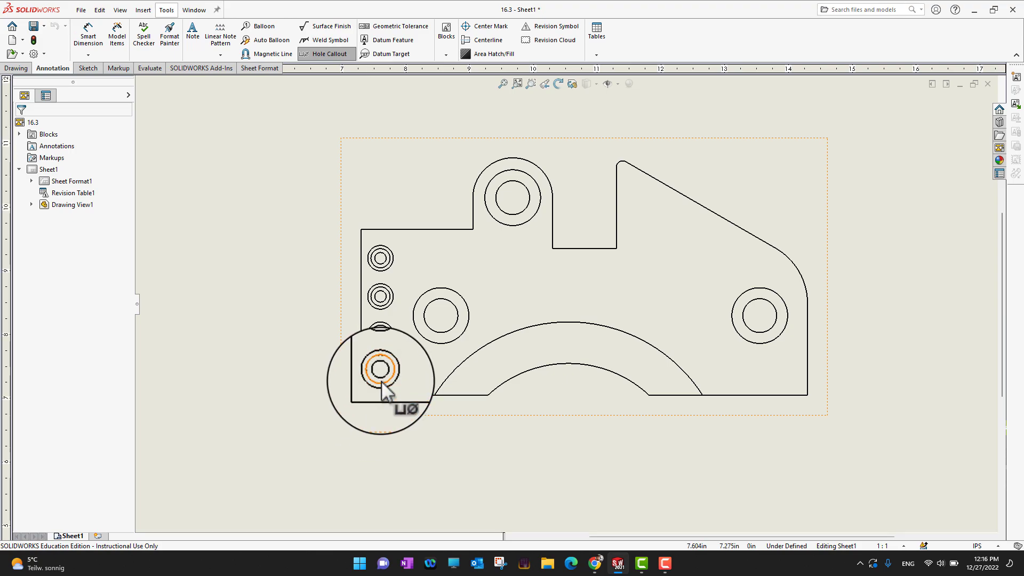
scroll(382, 386, "down", 1)
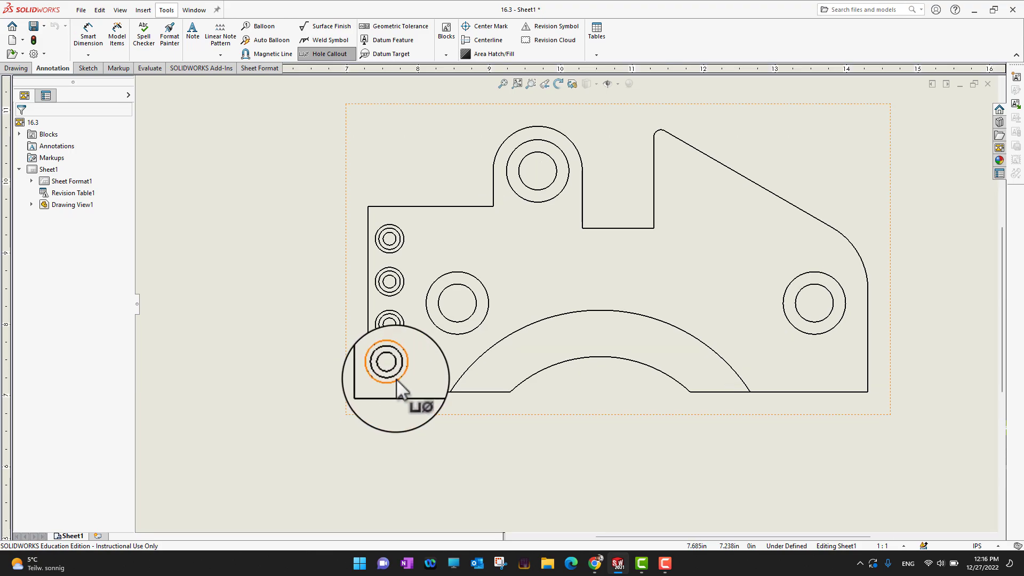
left_click(394, 382)
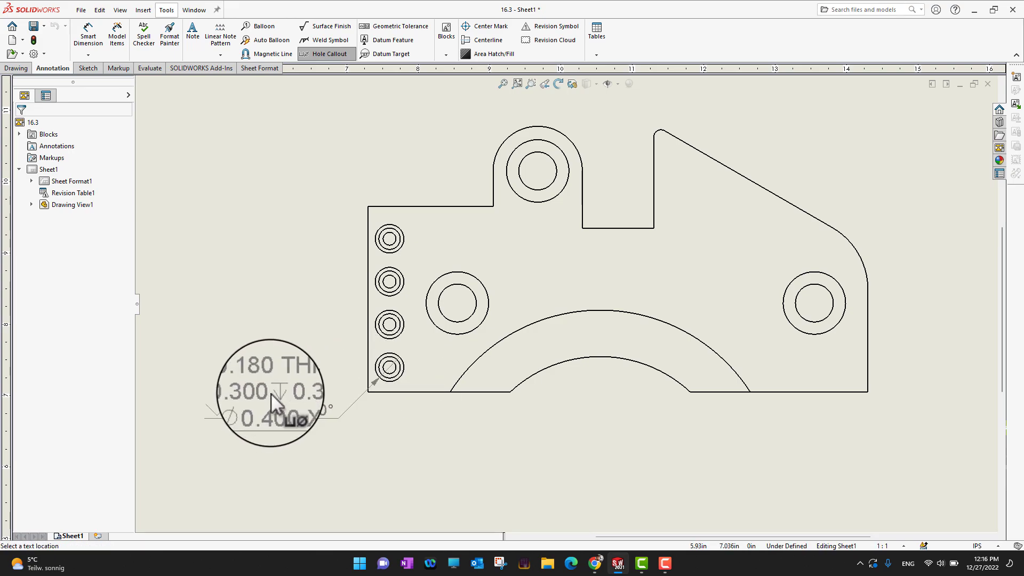
left_click(277, 398)
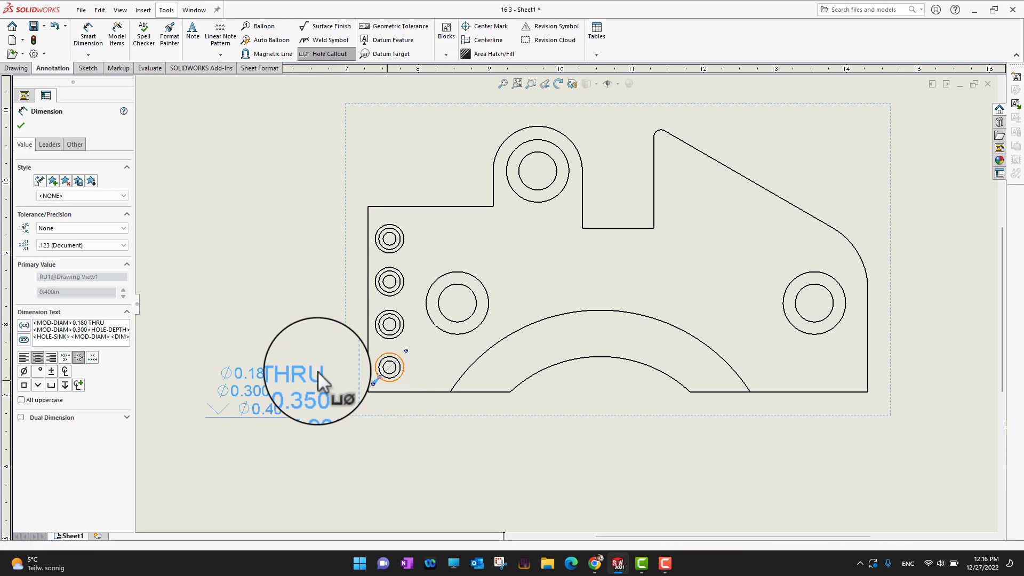
left_click(24, 129)
scroll(498, 359, "up", 3)
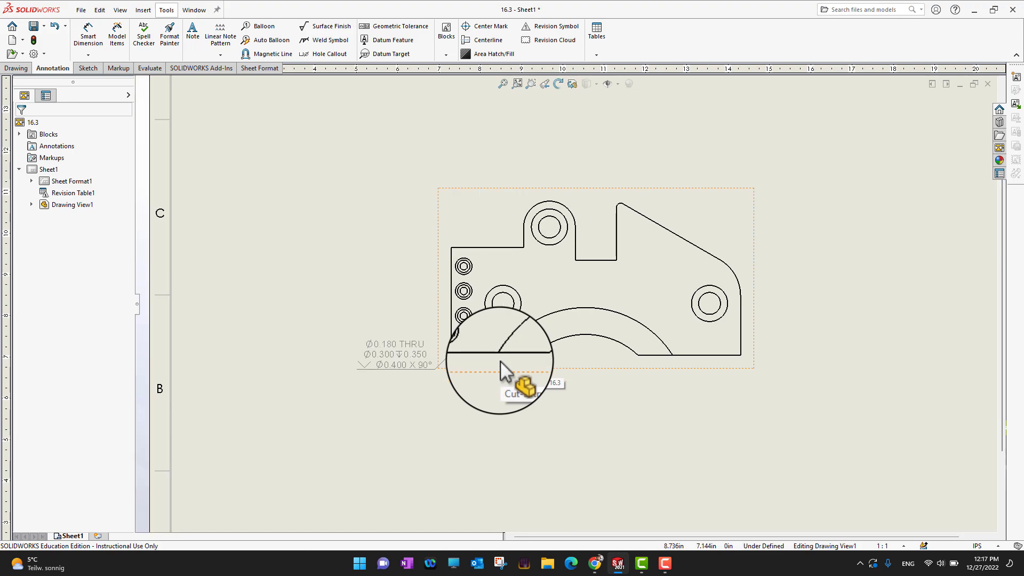
left_click(507, 190)
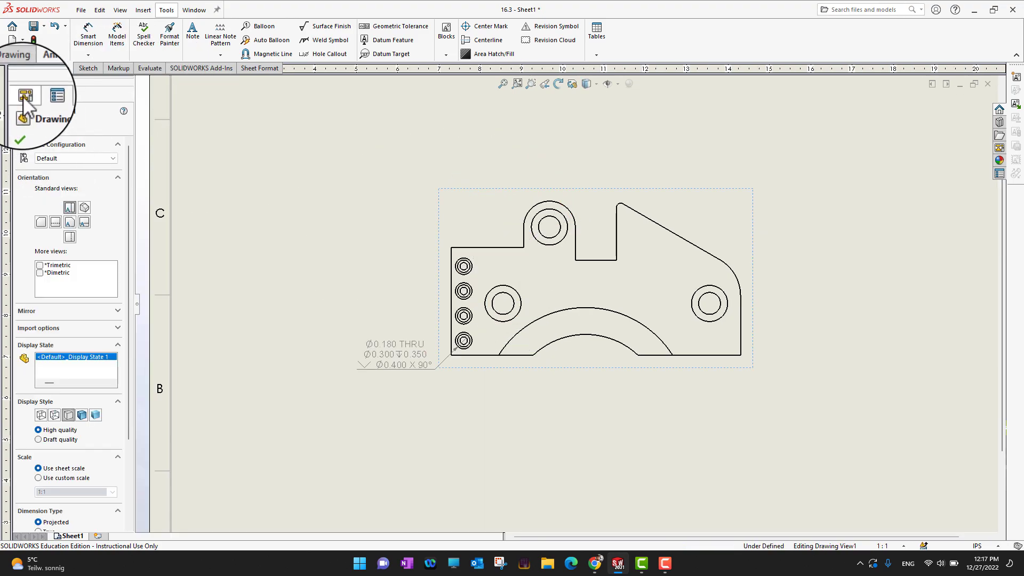
left_click(16, 67)
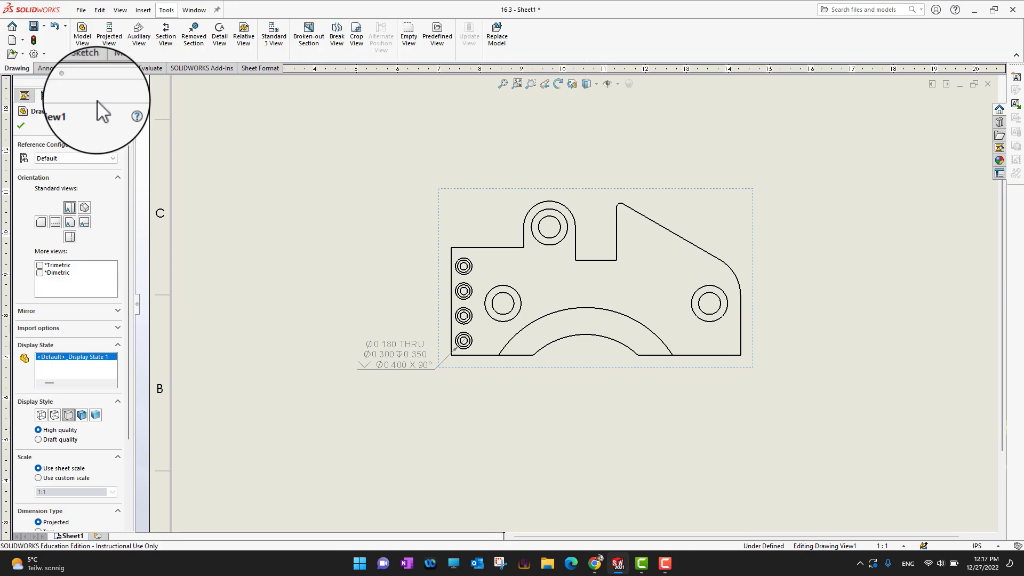
left_click(109, 37)
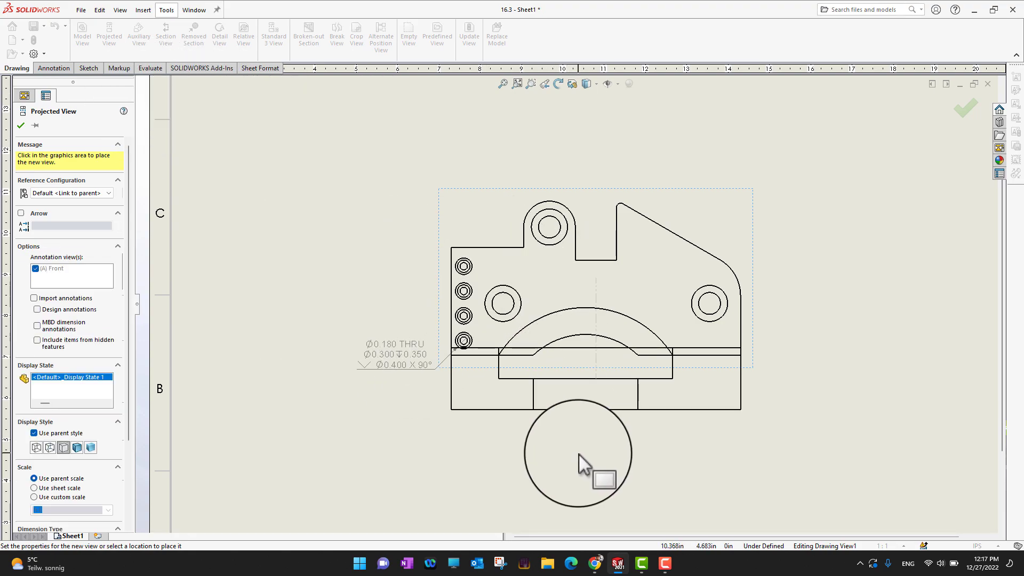
key("Escape")
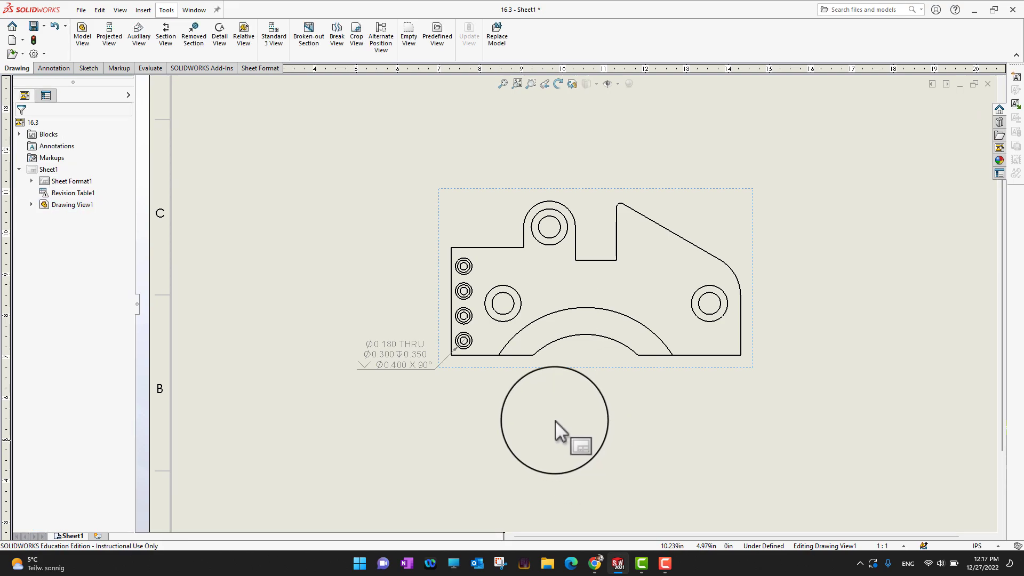
Step: Move the front view lower on the sheet and place a projected top view above it
mouse_move(540, 376)
left_mouse_down()
mouse_move(503, 481)
mouse_move(515, 517)
left_mouse_up()
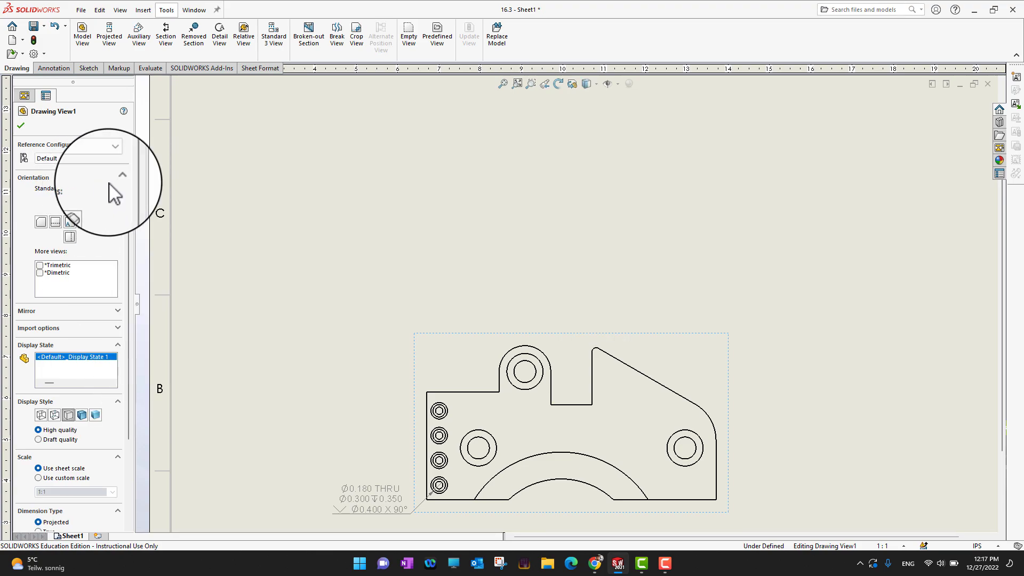
left_click(21, 125)
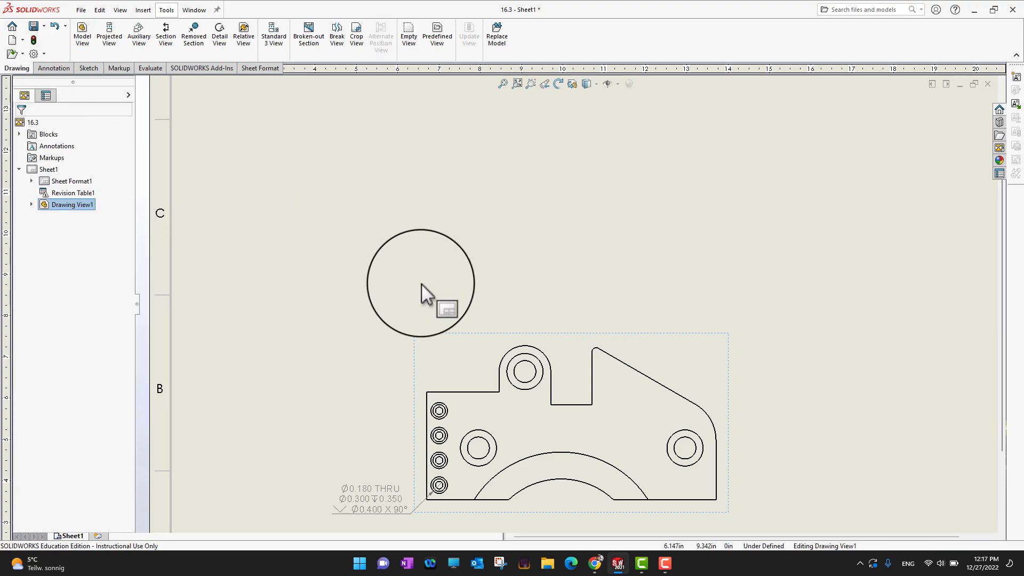
left_click(448, 335)
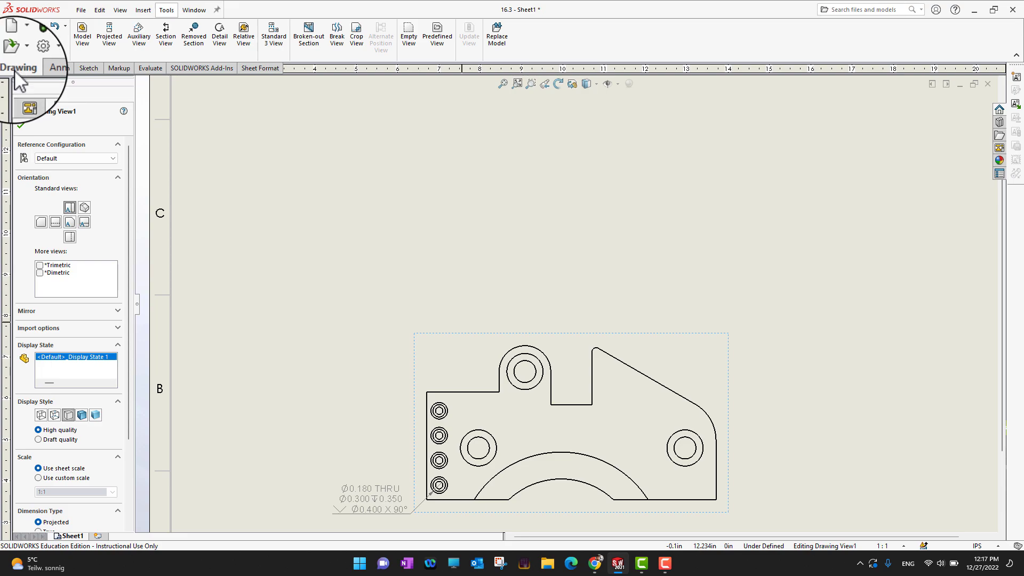
left_click(116, 44)
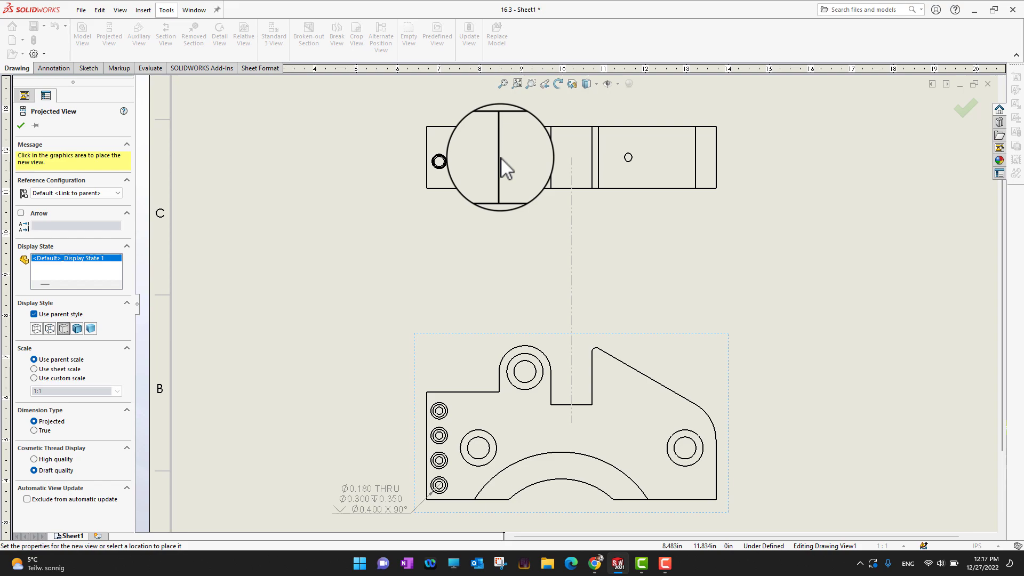
left_click(501, 158)
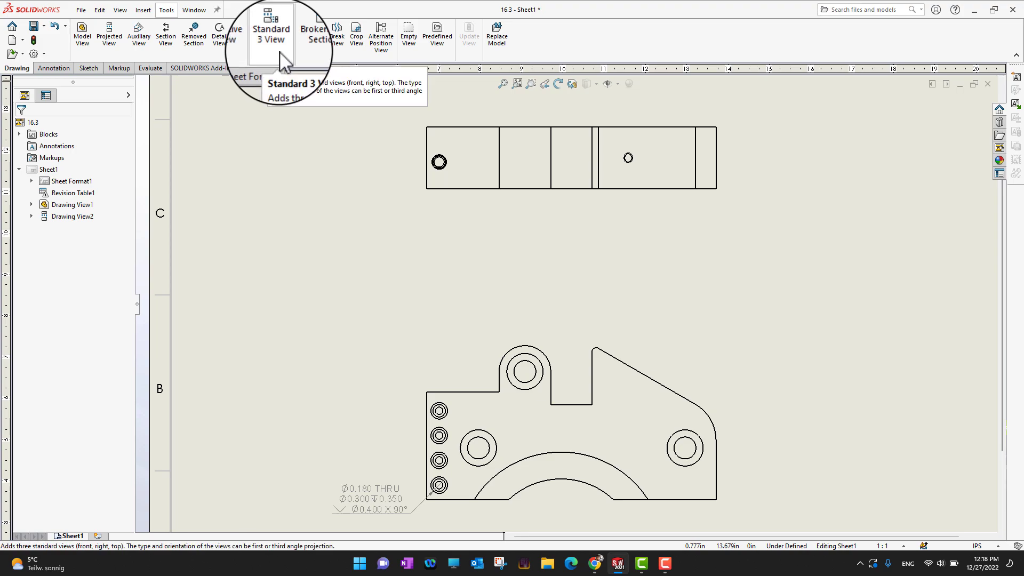
Step: Define a vertical section cutting line through the centre of the leftmost hole in the top view
left_click(165, 33)
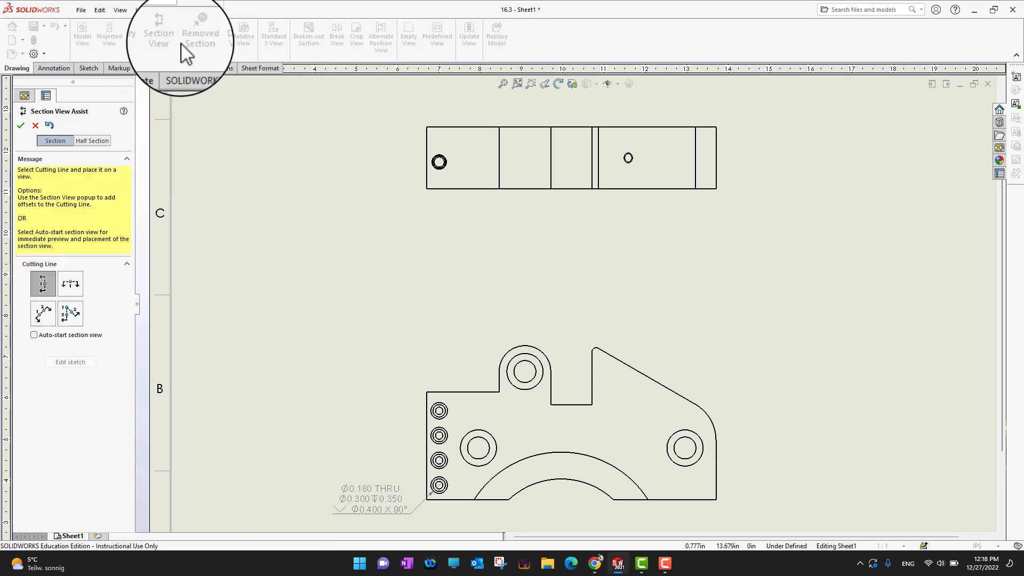
scroll(475, 158, "down", 1)
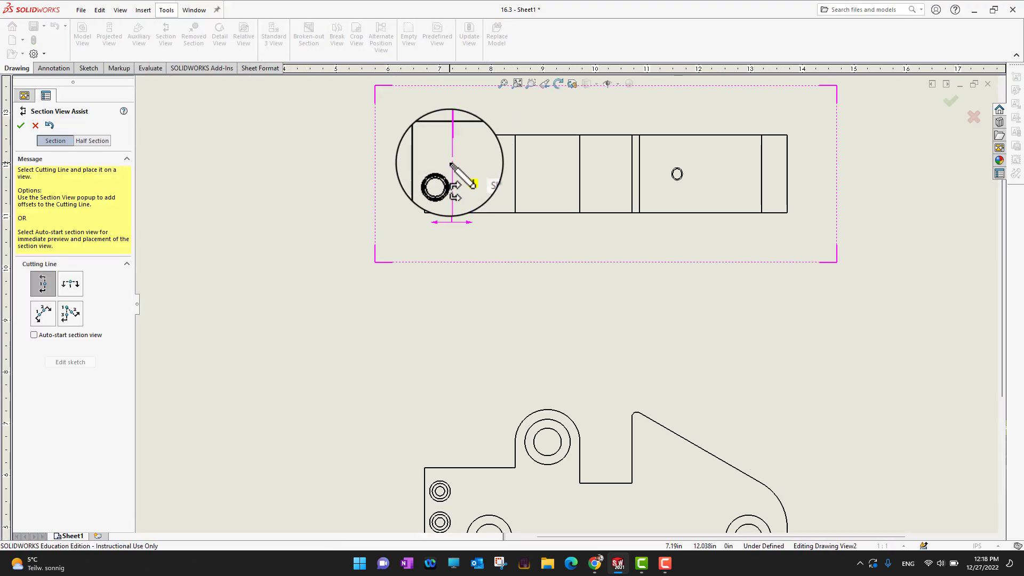
scroll(459, 173, "down", 4)
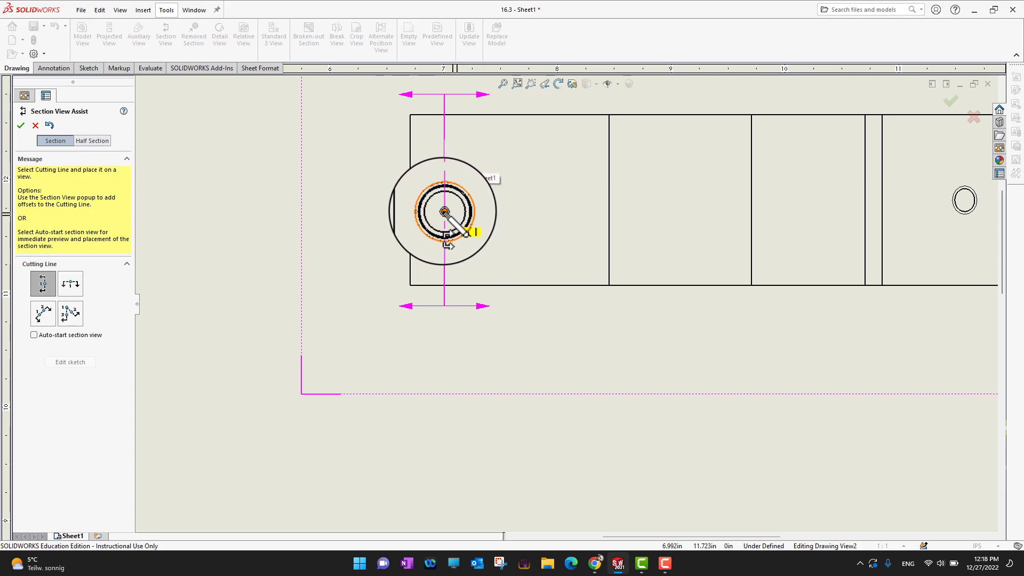
left_click(443, 212)
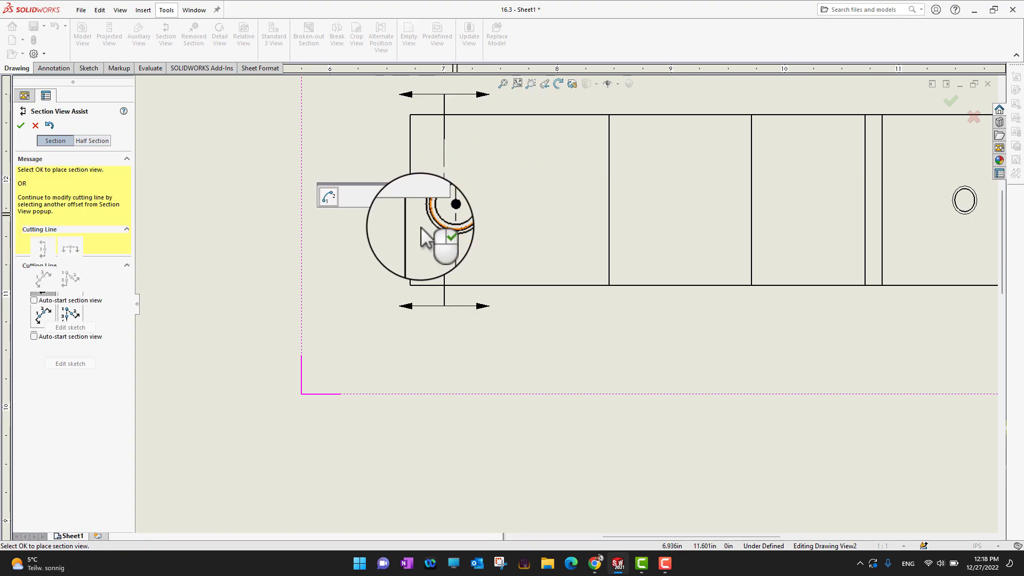
scroll(400, 245, "up", 1)
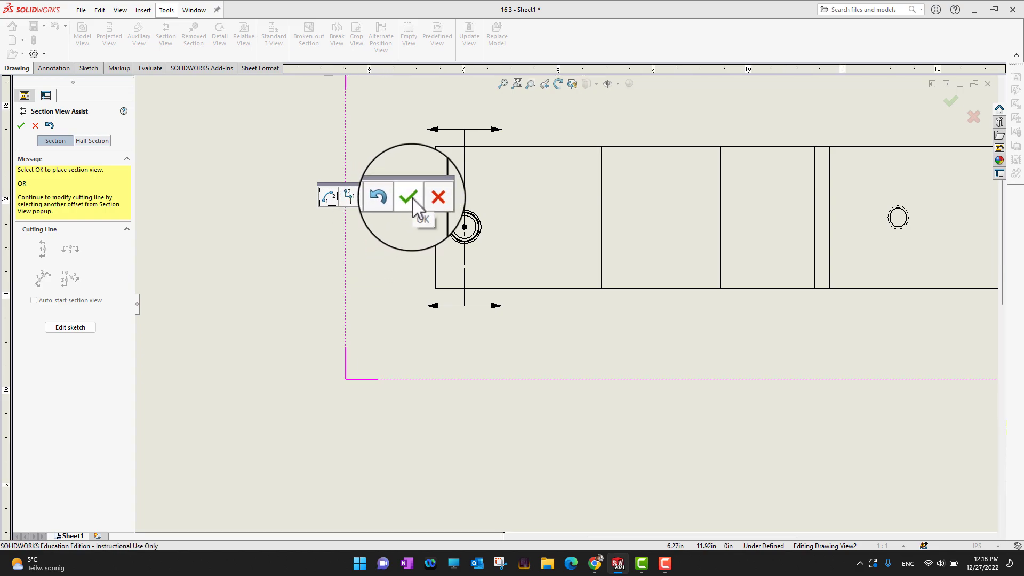
left_click(412, 197)
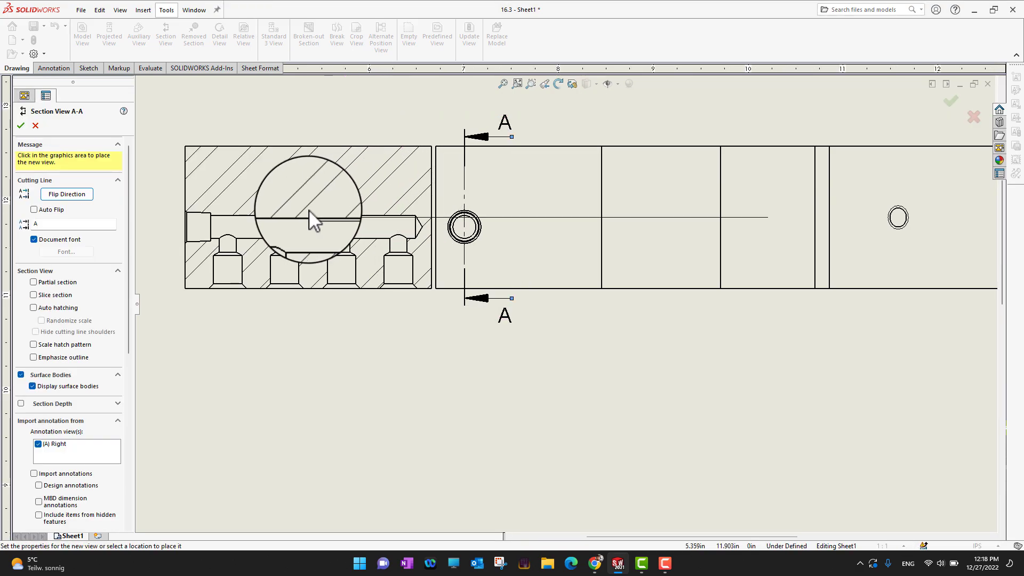
Step: Place the section view level with the top view, in the free space to its left on the sheet
scroll(309, 209, "up", 3)
scroll(361, 253, "down", 1)
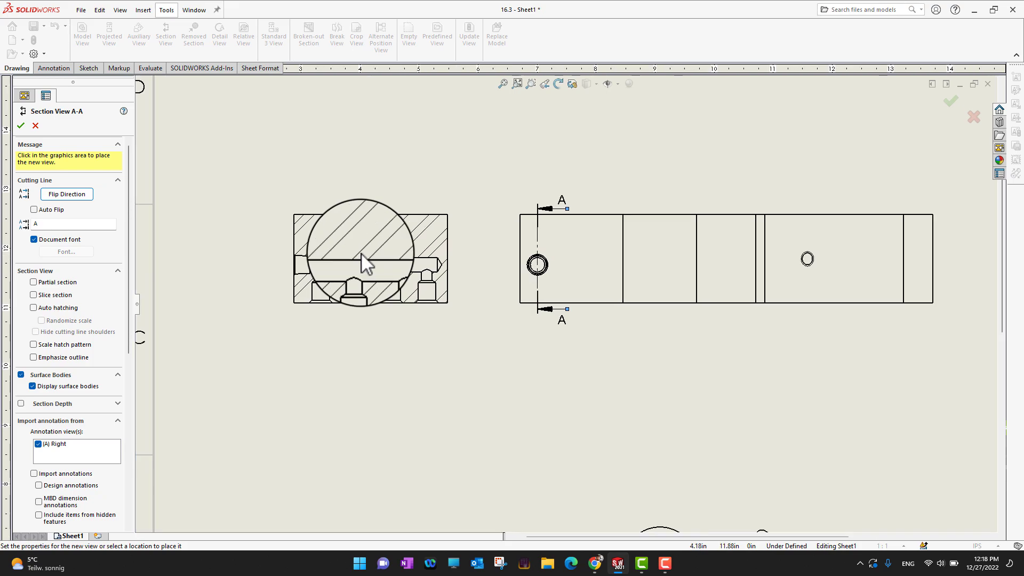
scroll(361, 252, "down", 3)
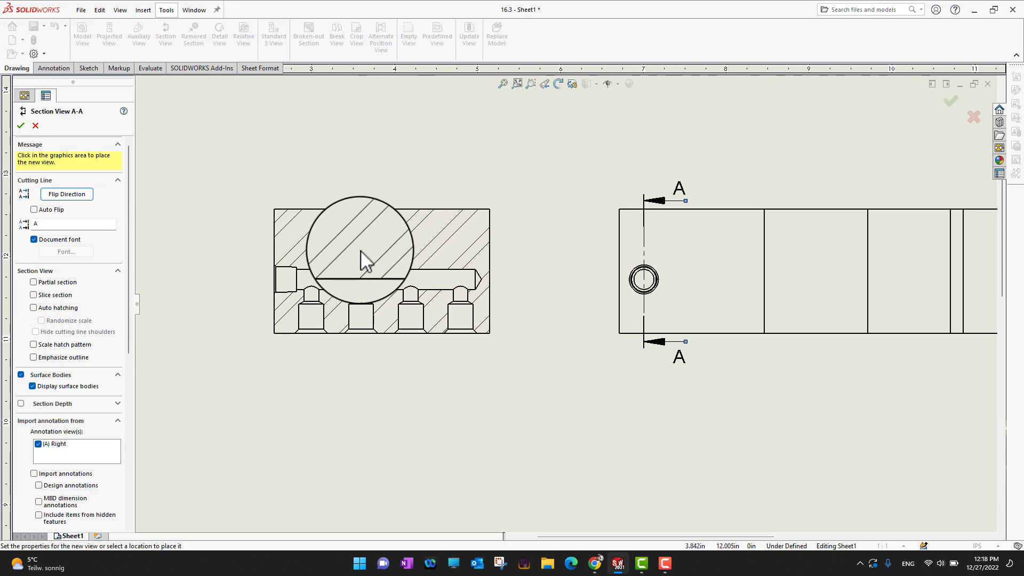
scroll(361, 250, "up", 1)
scroll(360, 250, "down", 1)
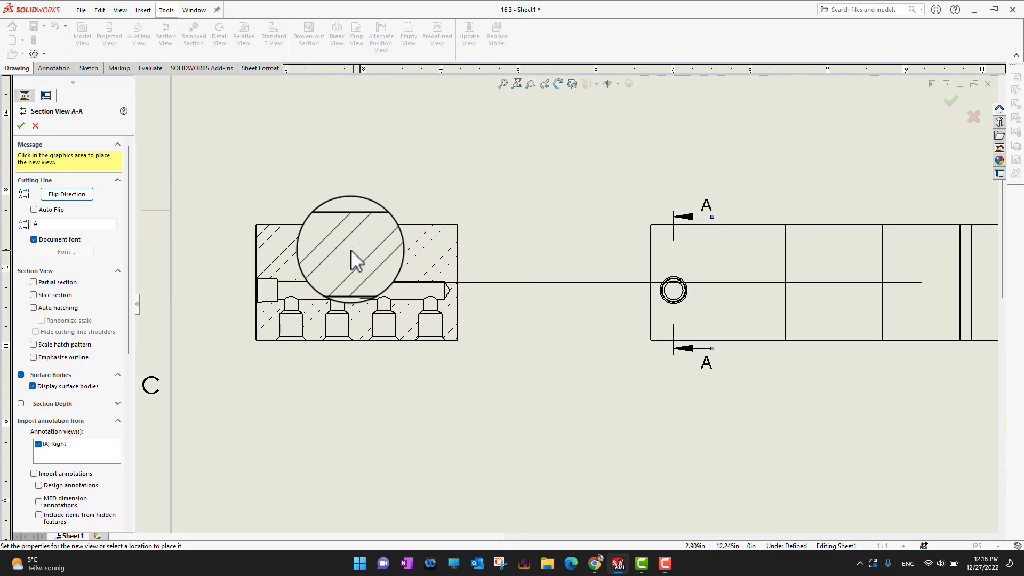
left_click(398, 249)
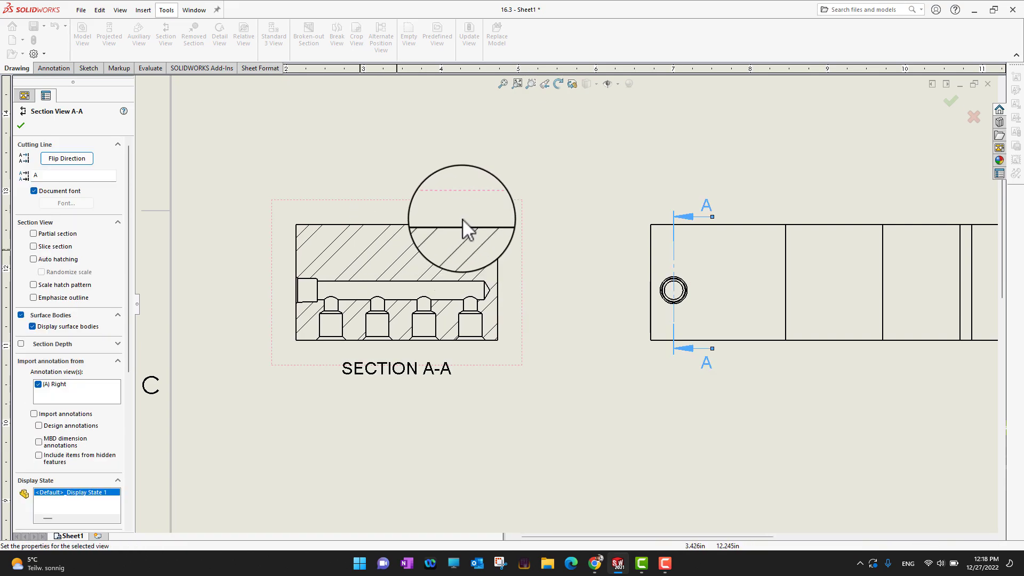
scroll(521, 229, "up", 1)
scroll(526, 229, "up", 2)
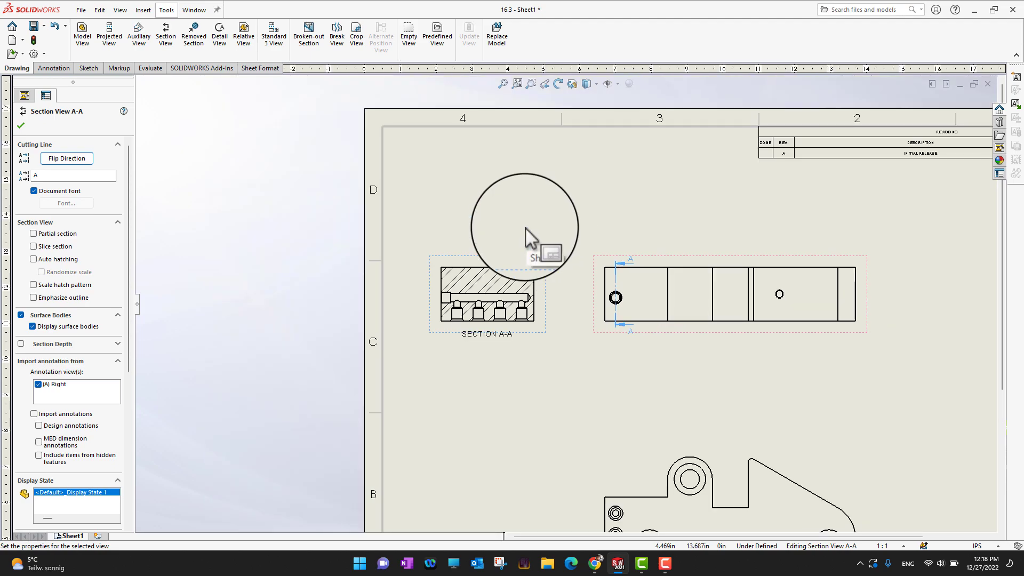
scroll(526, 229, "down", 1)
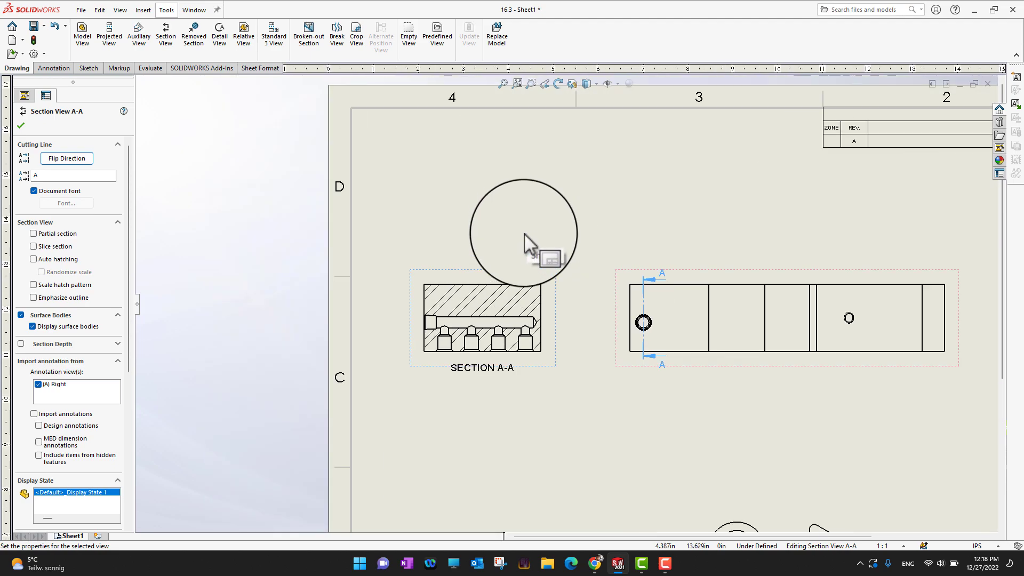
left_click(22, 128)
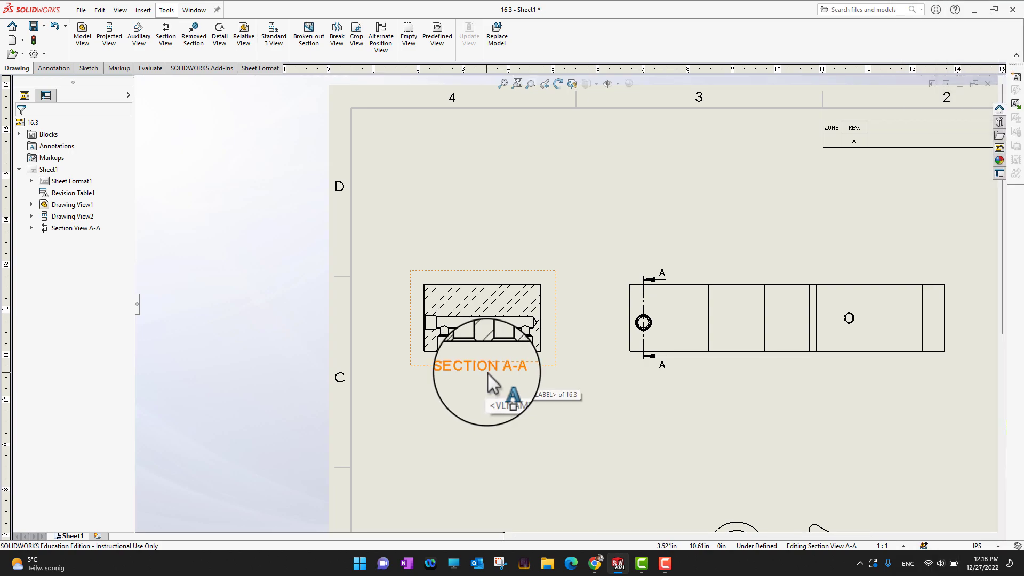
Step: Move the section view's label slightly lower beneath the view
mouse_move(488, 372)
left_mouse_down()
mouse_move(481, 398)
mouse_move(478, 388)
left_mouse_up()
scroll(663, 373, "down", 3)
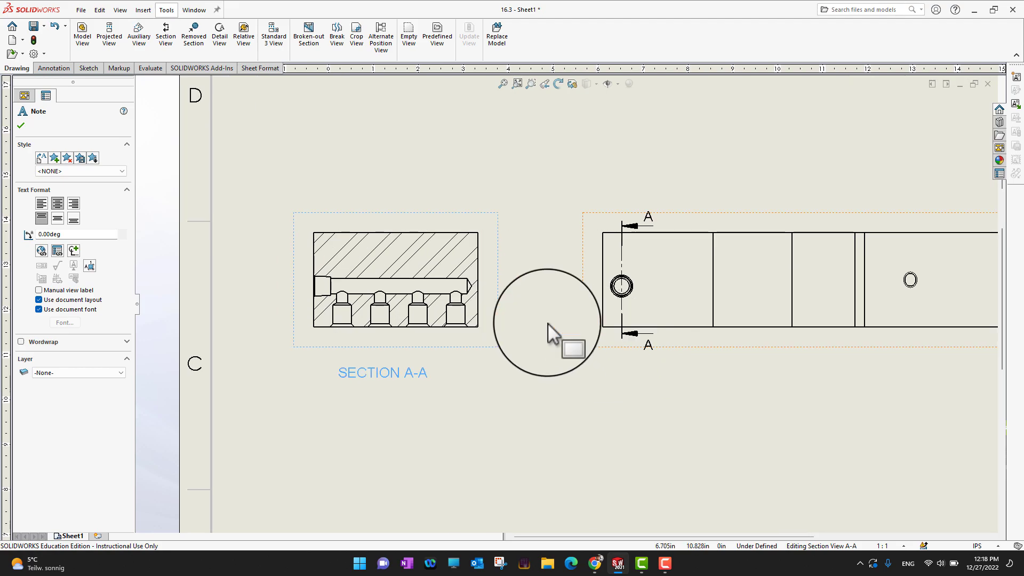
left_click(21, 128)
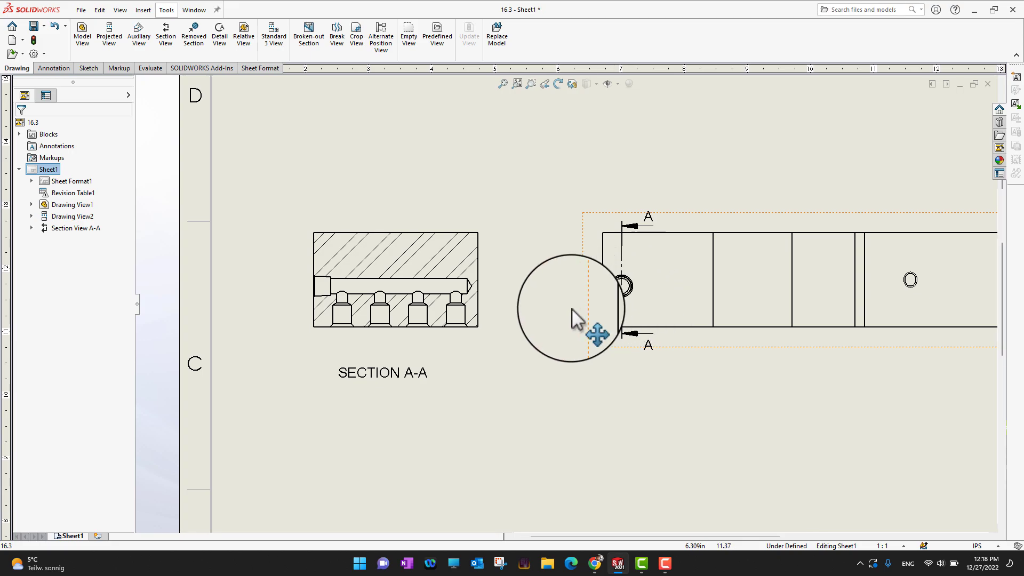
Step: Examine the four small holes in the section view, the overall sheet layout and the hole callout on the front view
scroll(568, 309, "up", 2)
scroll(562, 309, "up", 3)
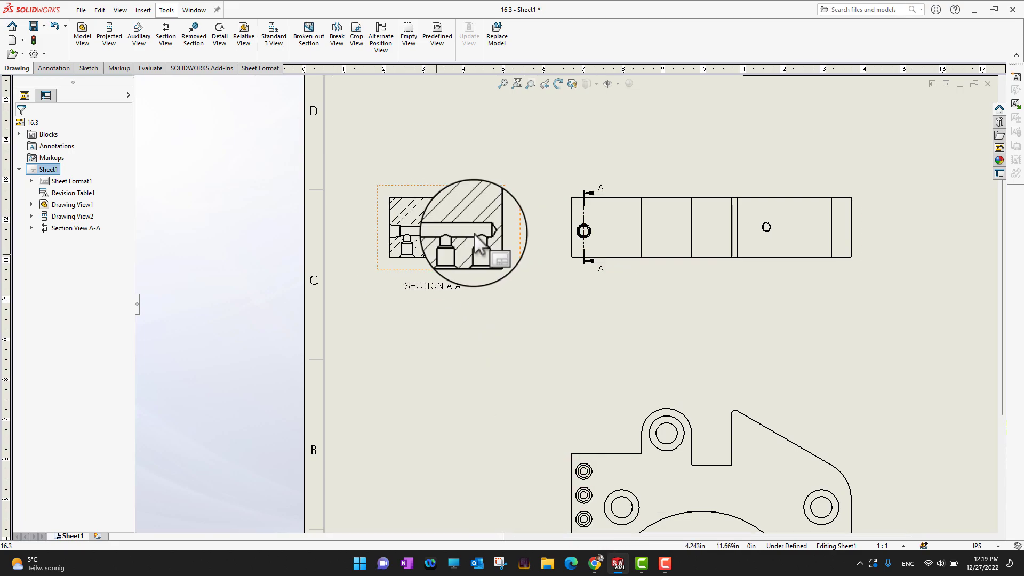
scroll(480, 245, "down", 2)
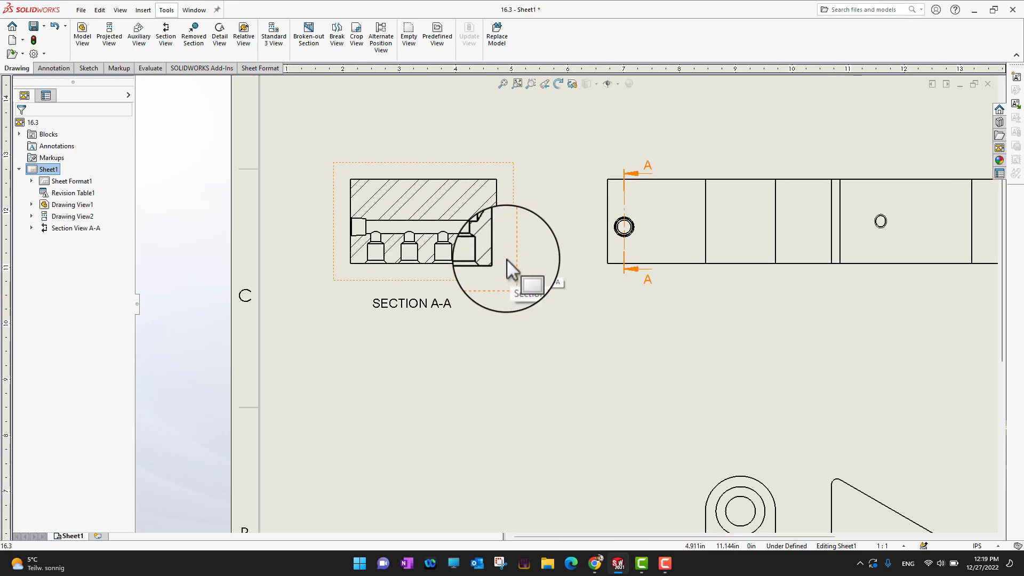
scroll(524, 276, "down", 4)
scroll(529, 276, "up", 4)
scroll(530, 275, "up", 2)
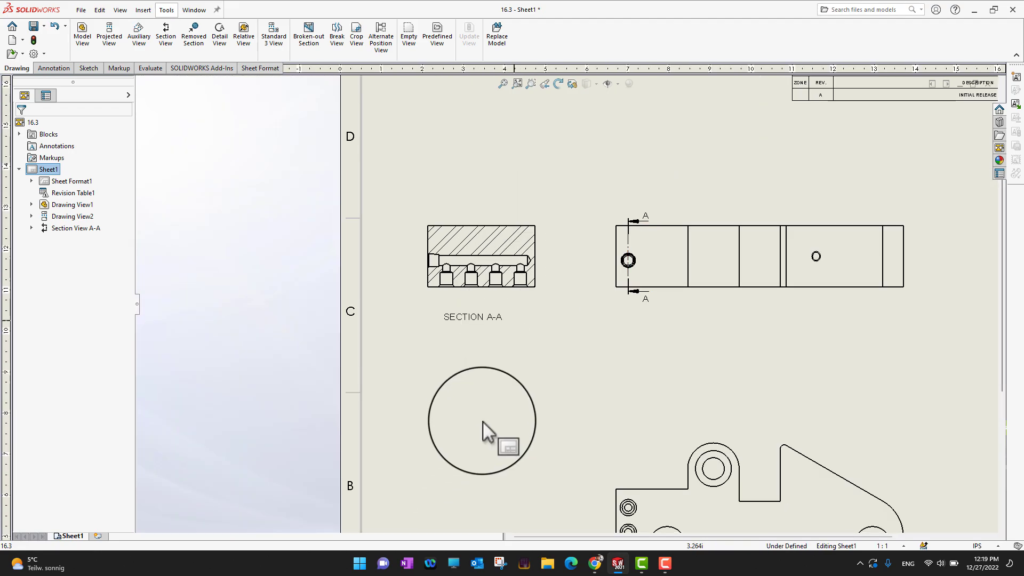
scroll(533, 442, "up", 1)
scroll(590, 517, "up", 1)
scroll(549, 453, "up", 1)
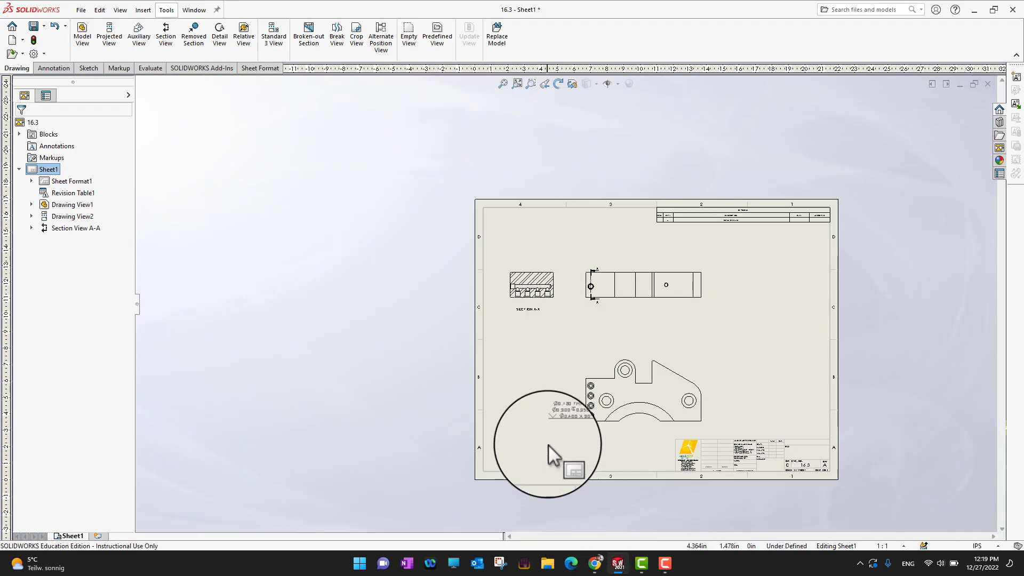
scroll(549, 445, "down", 5)
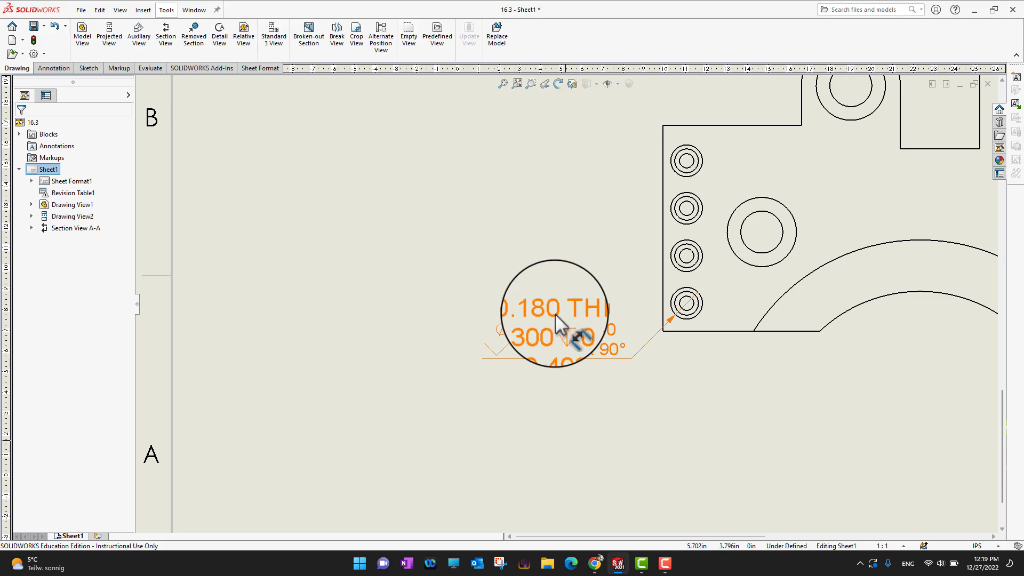
Step: Dimension the wide bore's diameter on the rightmost small hole in the section view, placing the dimension below the hole
scroll(545, 342, "up", 3)
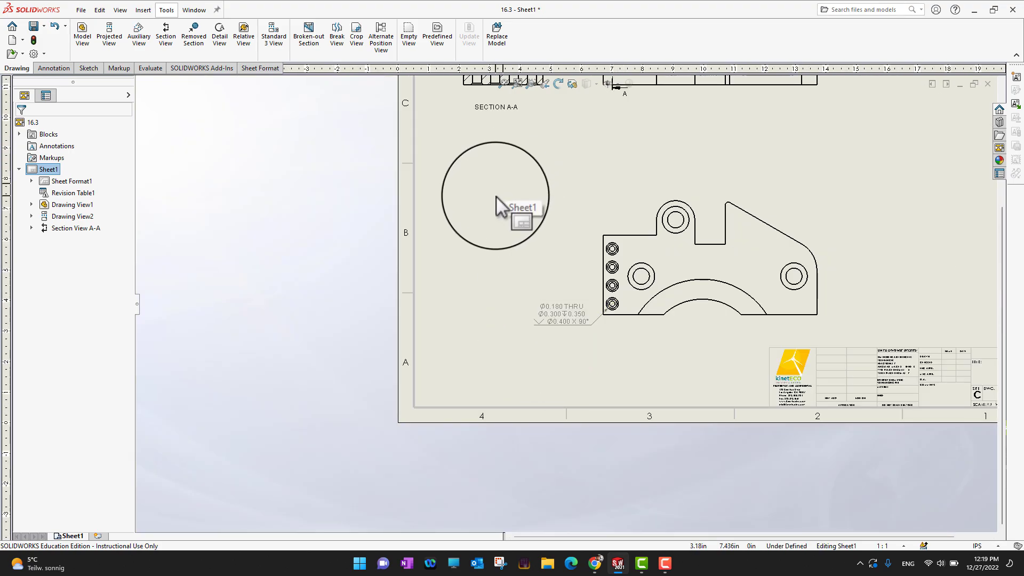
key("f")
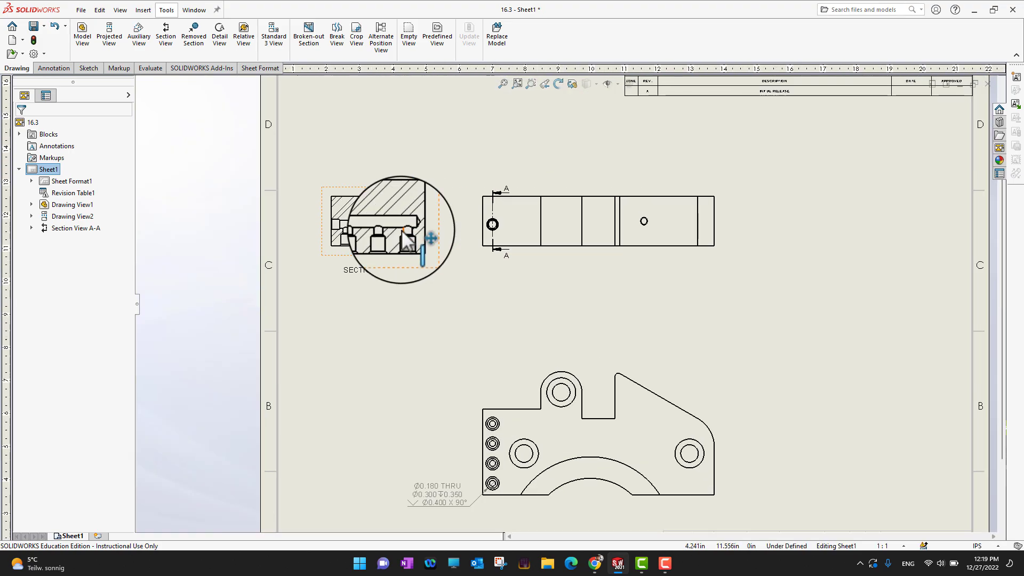
scroll(402, 227, "down", 3)
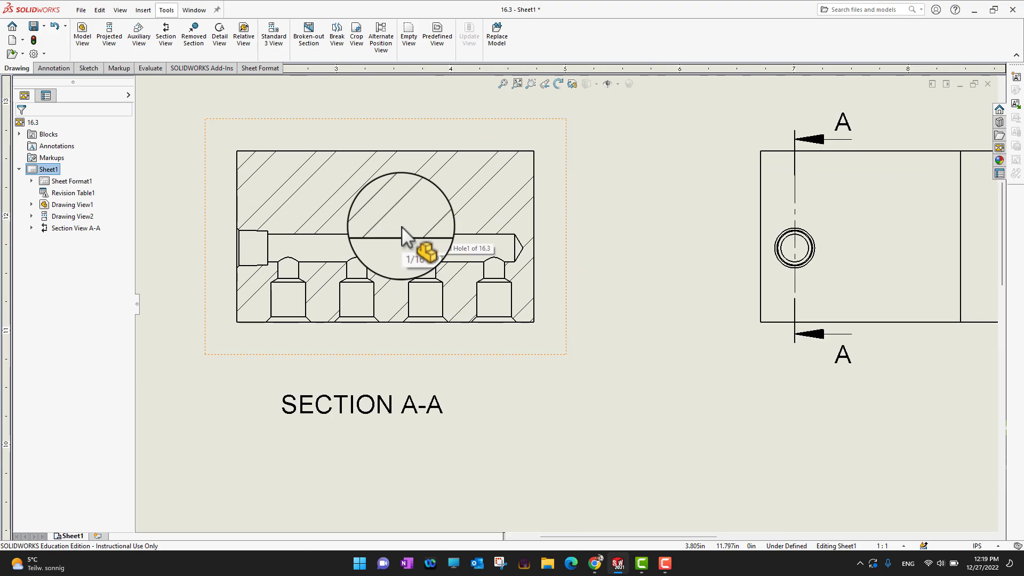
left_click(54, 68)
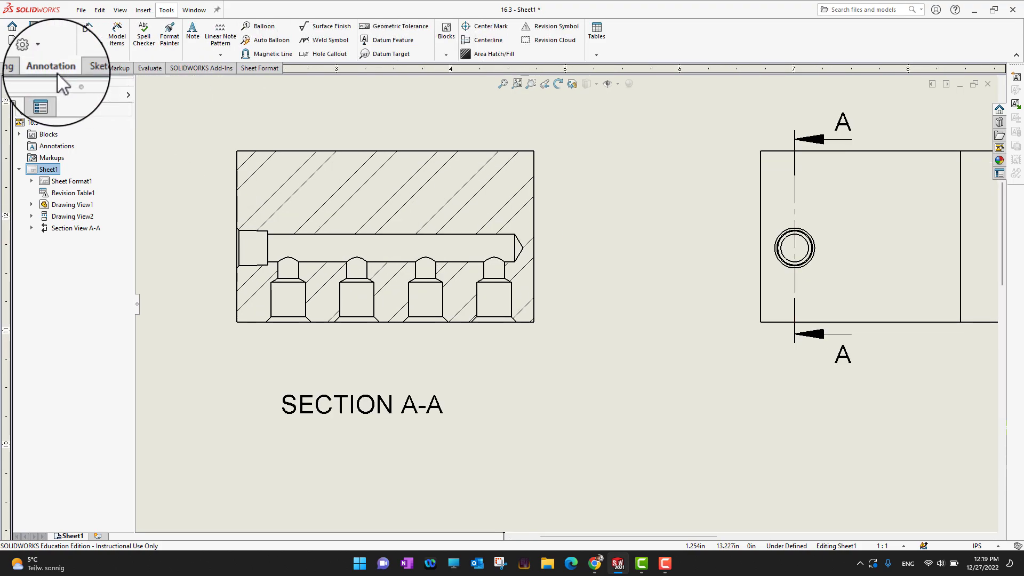
left_click(88, 35)
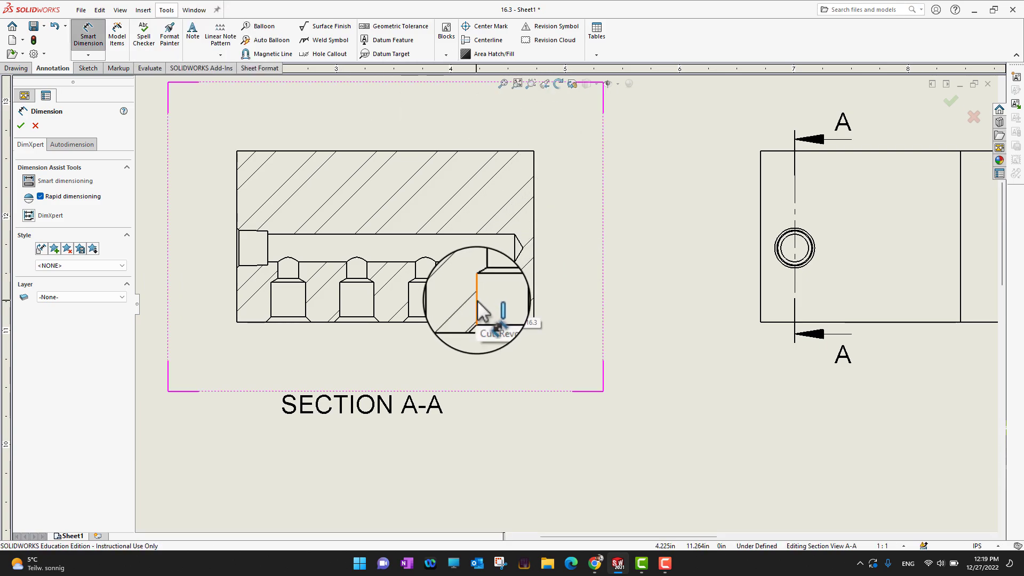
left_click(478, 302)
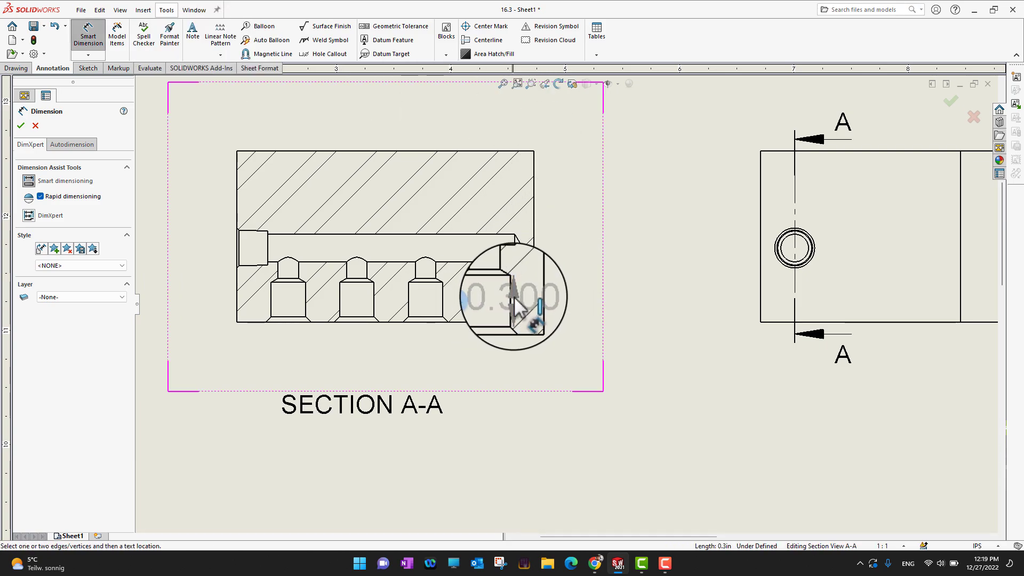
left_click(511, 298)
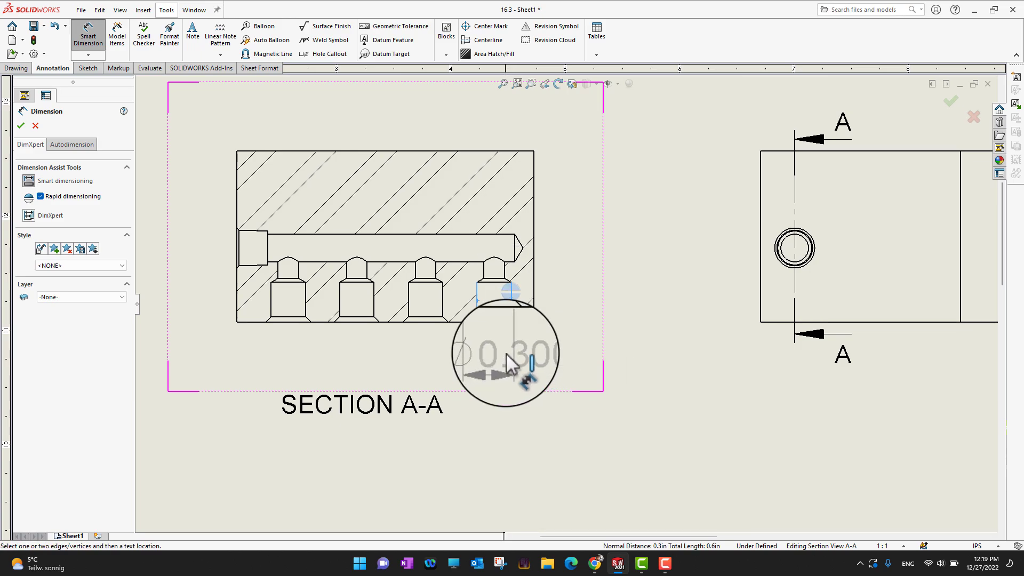
left_click(557, 358)
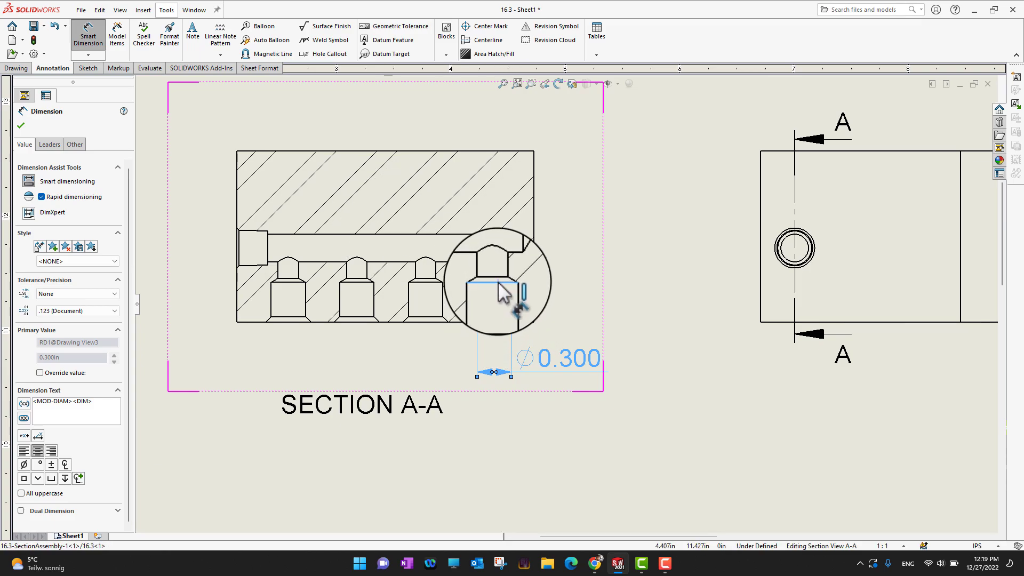
Step: Dimension the wide bore's depth from the part's bottom edge to the bore's inner shoulder, placed beside the section view
left_click(494, 321)
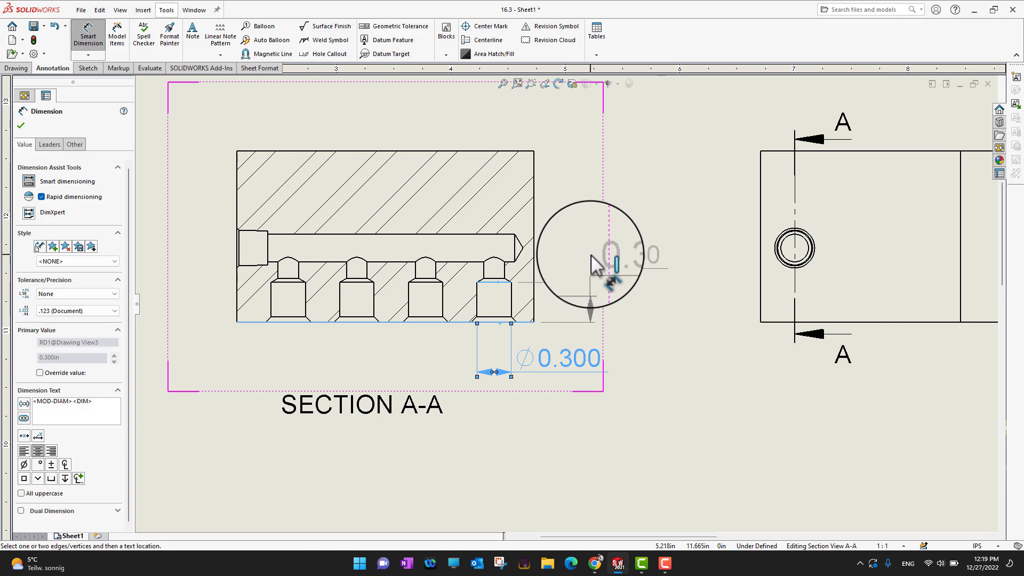
left_click(592, 256)
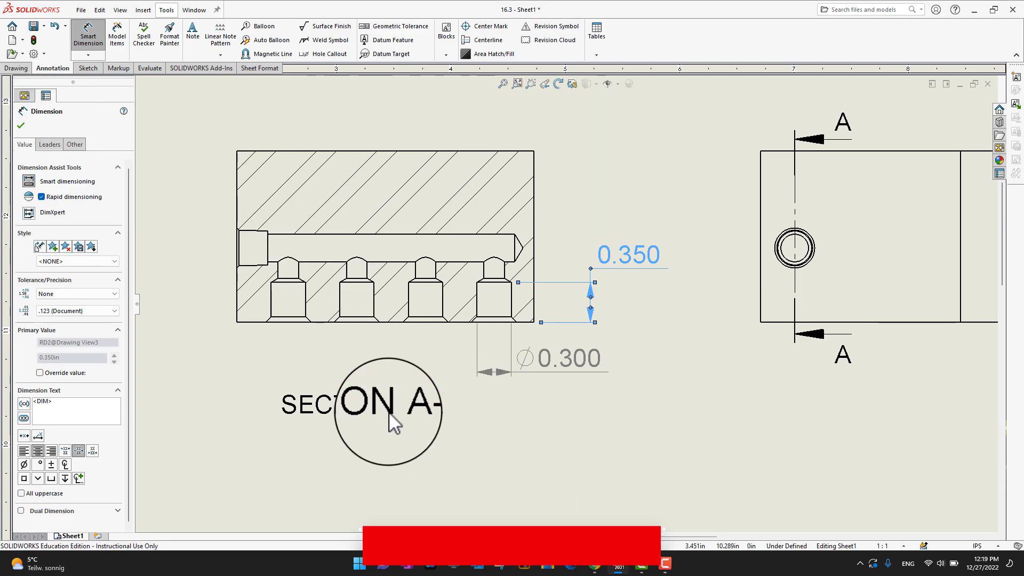
left_click(25, 129)
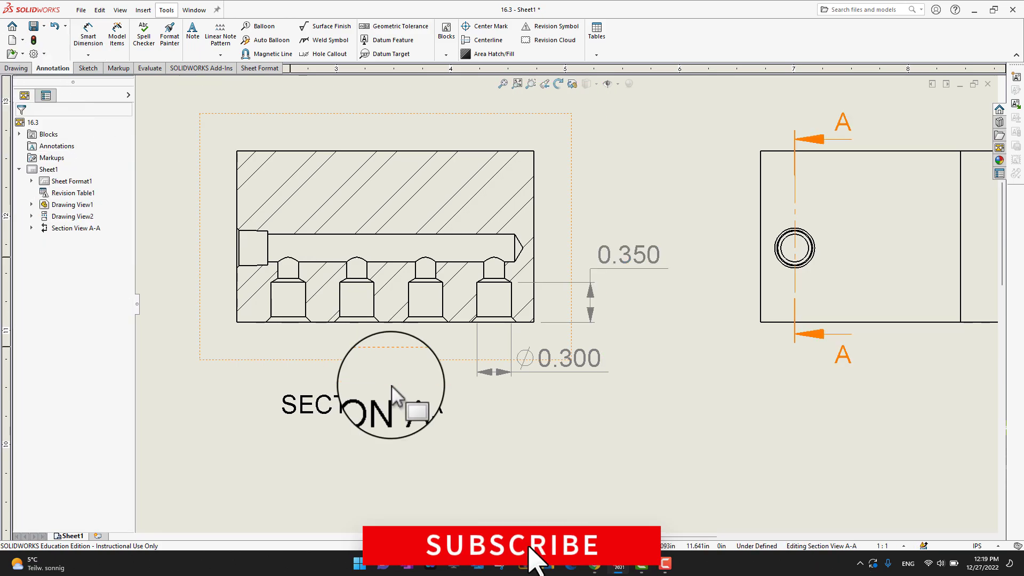
Step: Move the section view's label further down to clear space for dimensions beneath the view
left_click(403, 410)
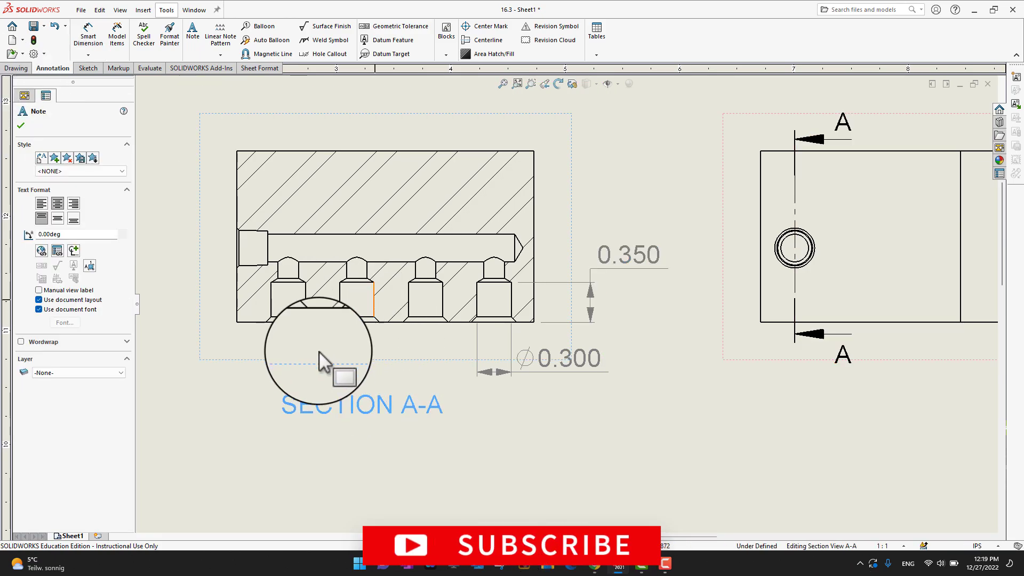
left_click_drag(352, 413, 356, 527)
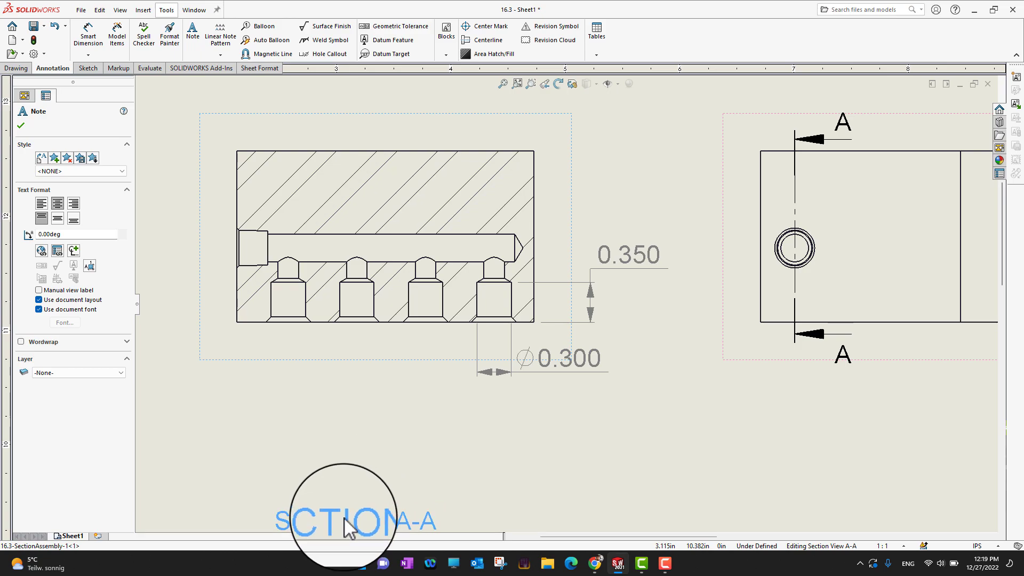
left_click(21, 125)
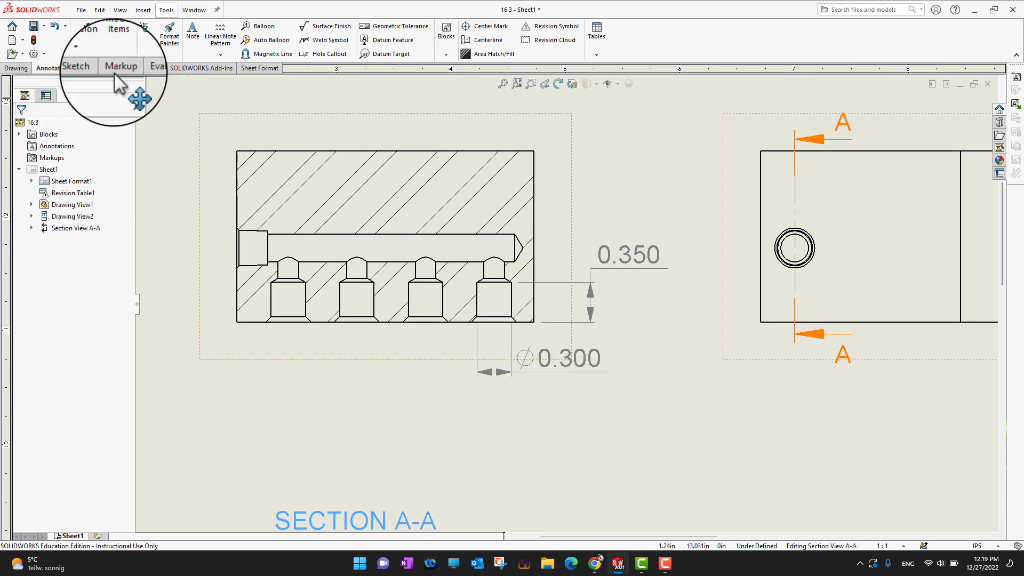
Step: Dimension the angle between the two slanted shoulder edges inside the rightmost small hole, placed below the diameter dimension
left_click(98, 49)
scroll(533, 296, "down", 3)
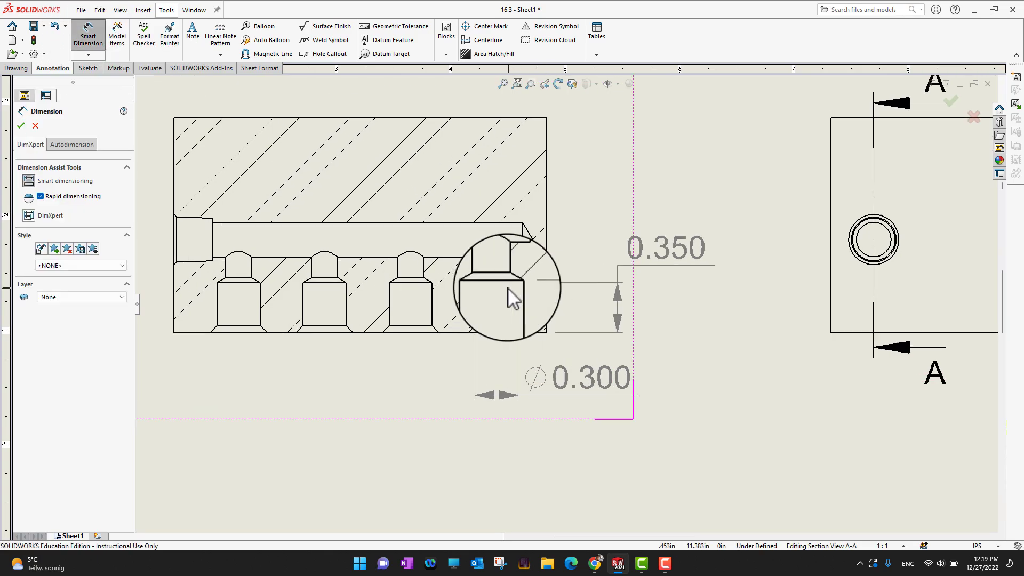
scroll(507, 289, "down", 3)
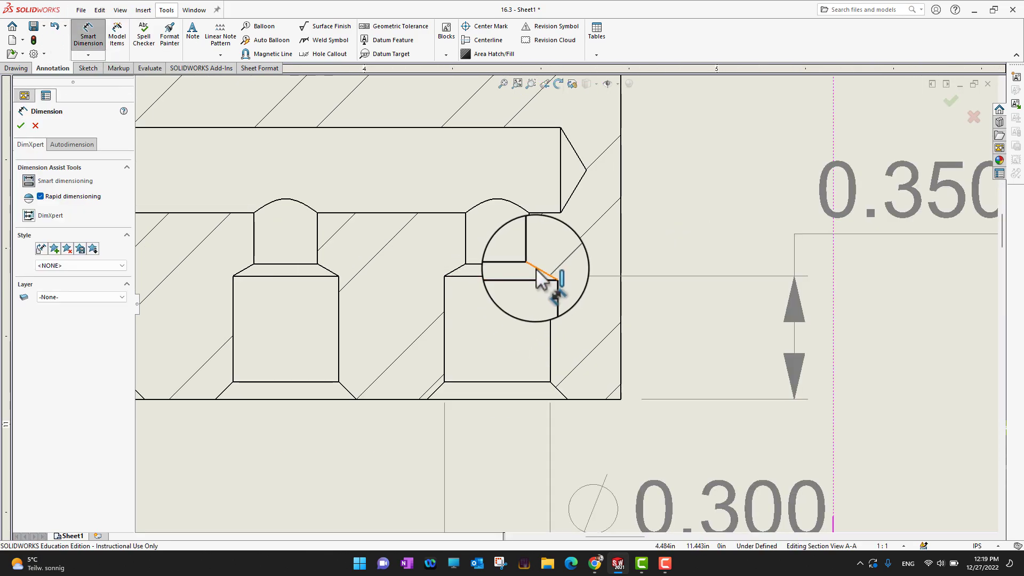
left_click(537, 269)
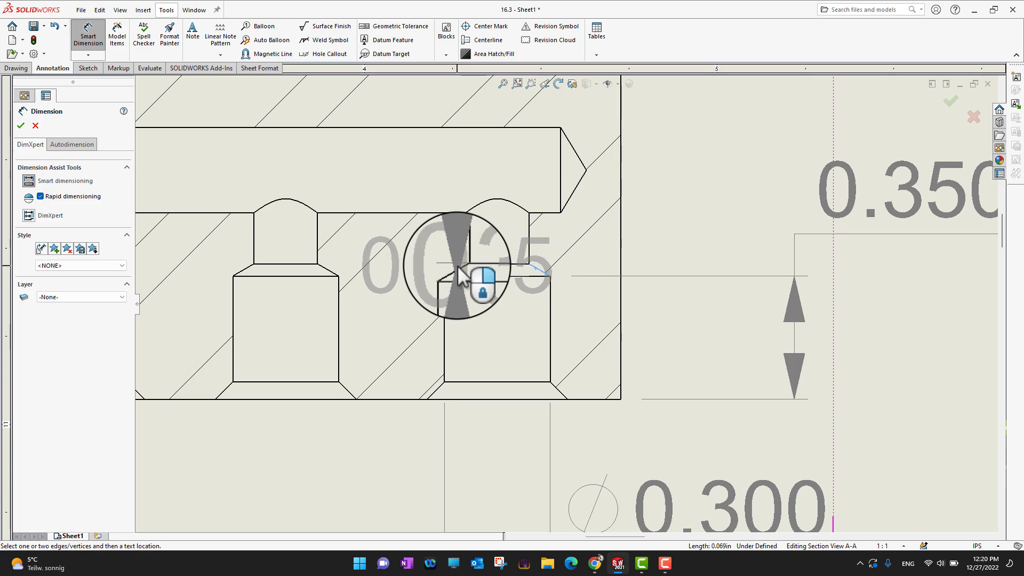
left_click(460, 278)
scroll(578, 384, "up", 5)
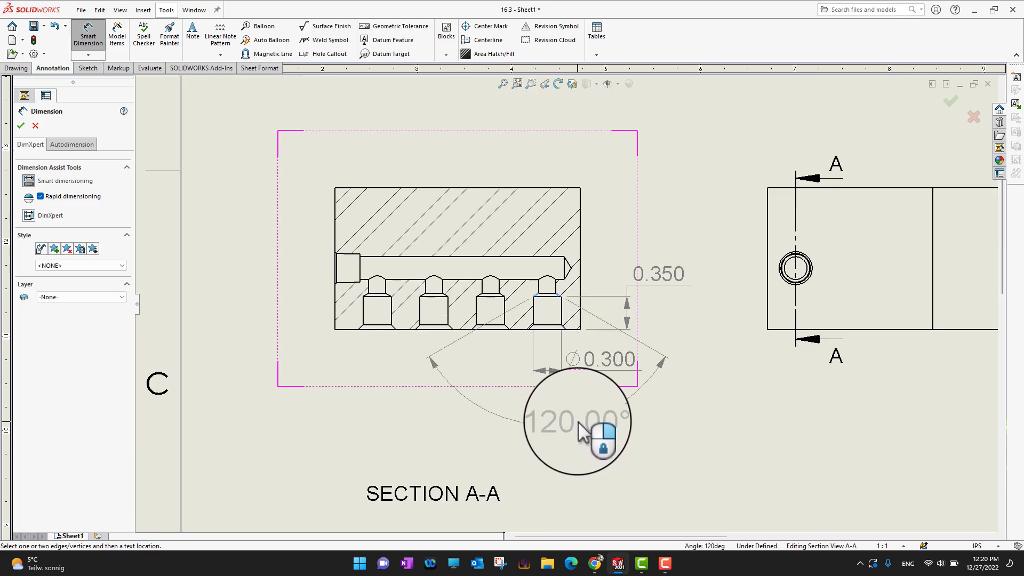
left_click(579, 418)
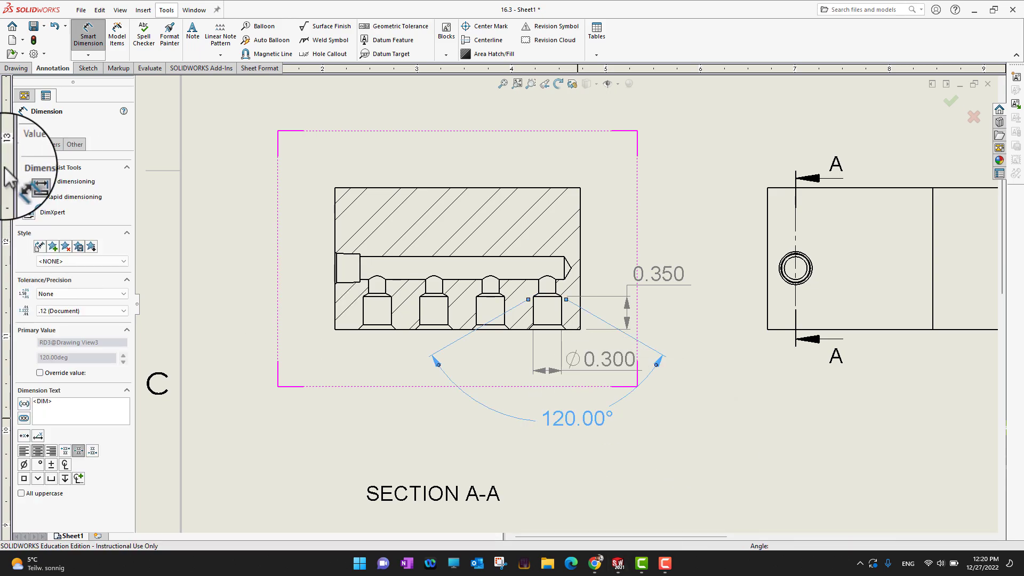
Step: Dimension the countersink angle between the two chamfer edges at the rightmost hole's opening, placed beneath the shoulder angle
scroll(525, 319, "down", 1)
scroll(521, 309, "down", 1)
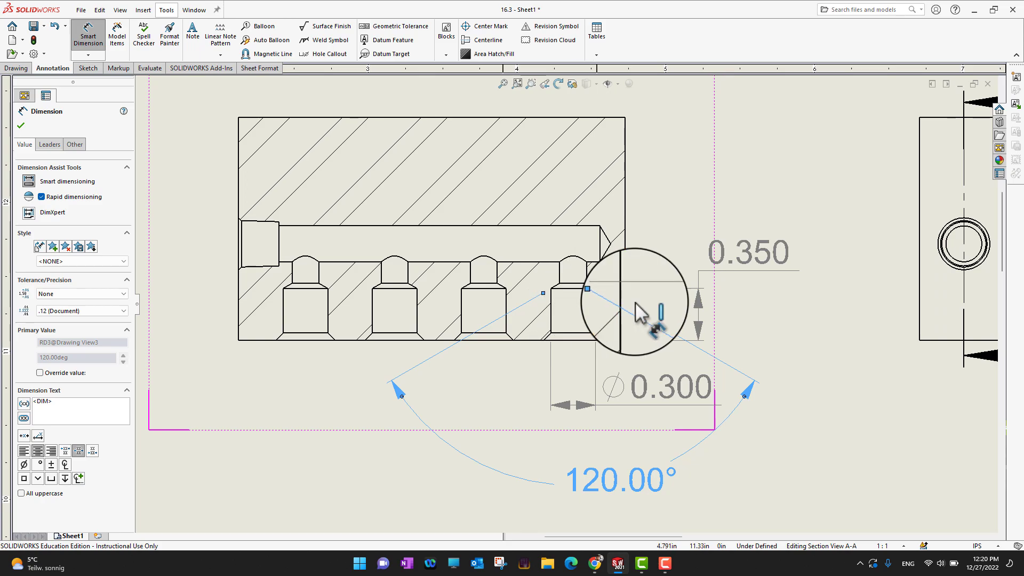
scroll(623, 319, "down", 1)
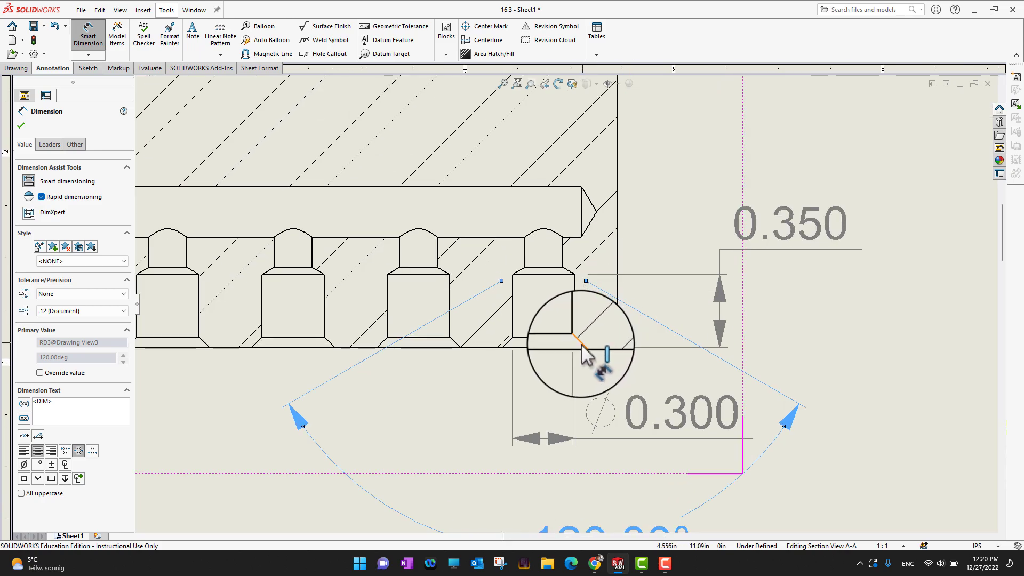
left_click(582, 344)
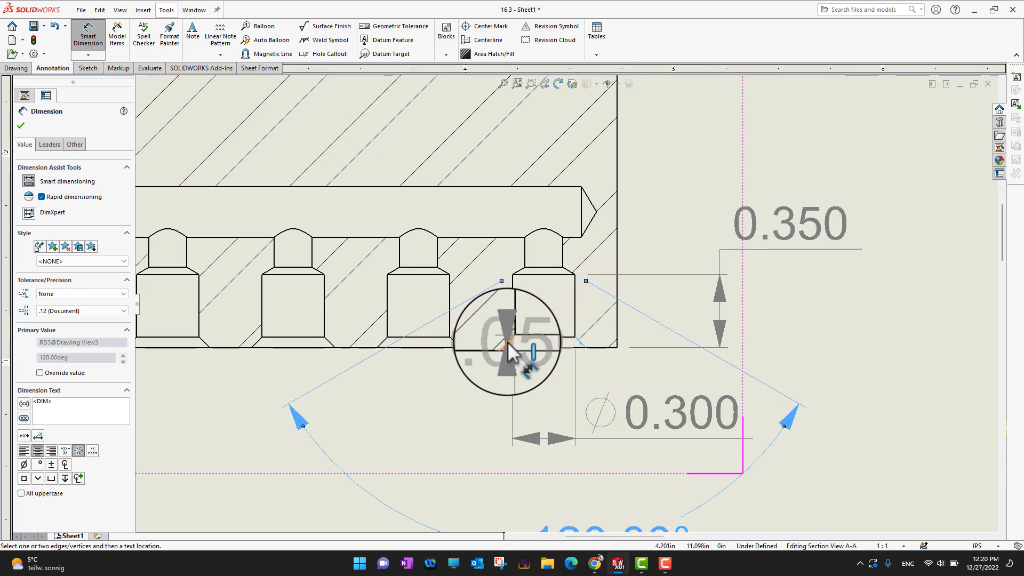
scroll(629, 427, "up", 3)
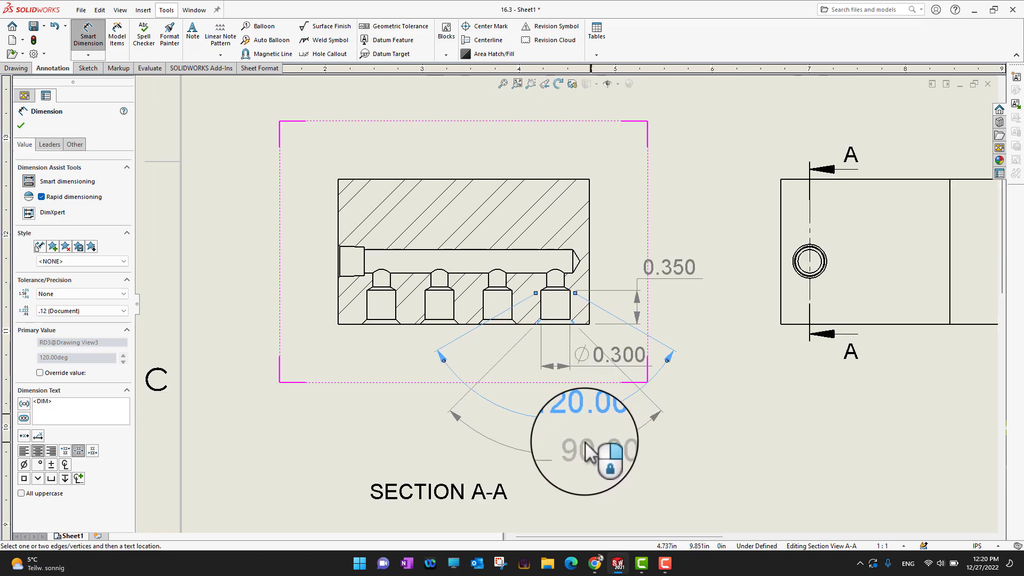
left_click(577, 445)
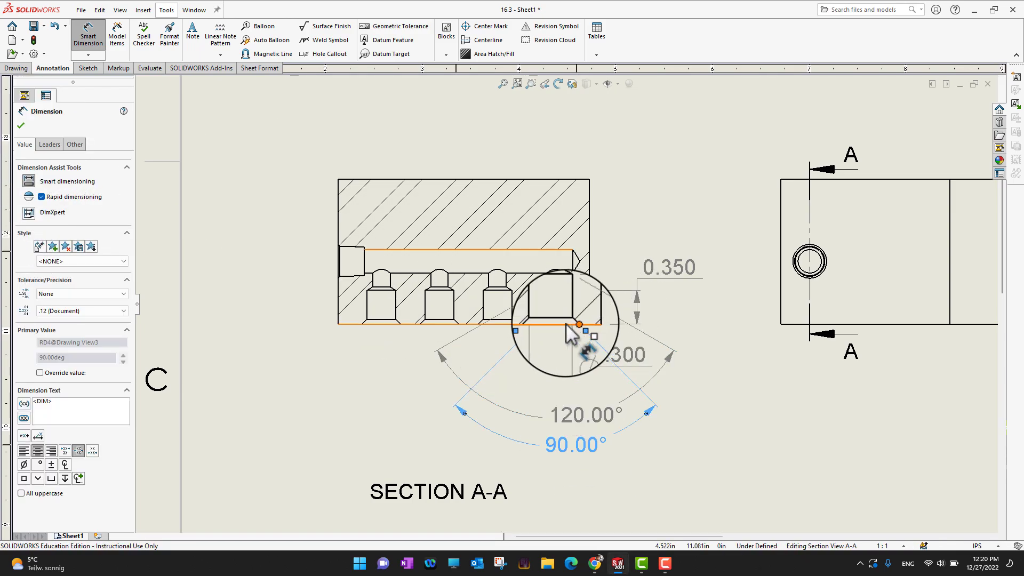
Step: Dimension the narrow bore's diameter on the rightmost small hole, placed below and to the right of the wide bore's diameter
scroll(581, 336, "down", 3)
scroll(584, 333, "down", 4)
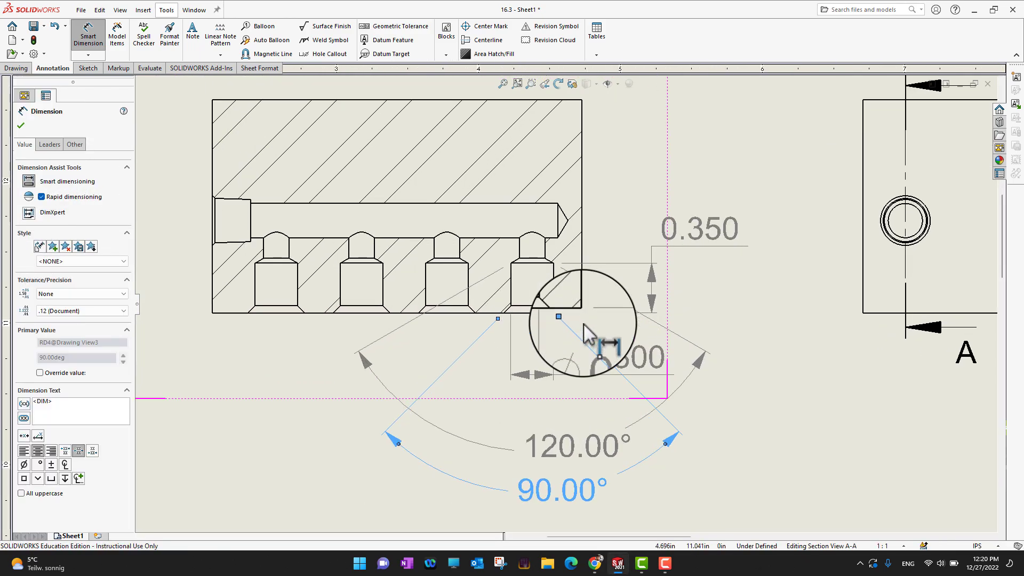
scroll(584, 333, "down", 2)
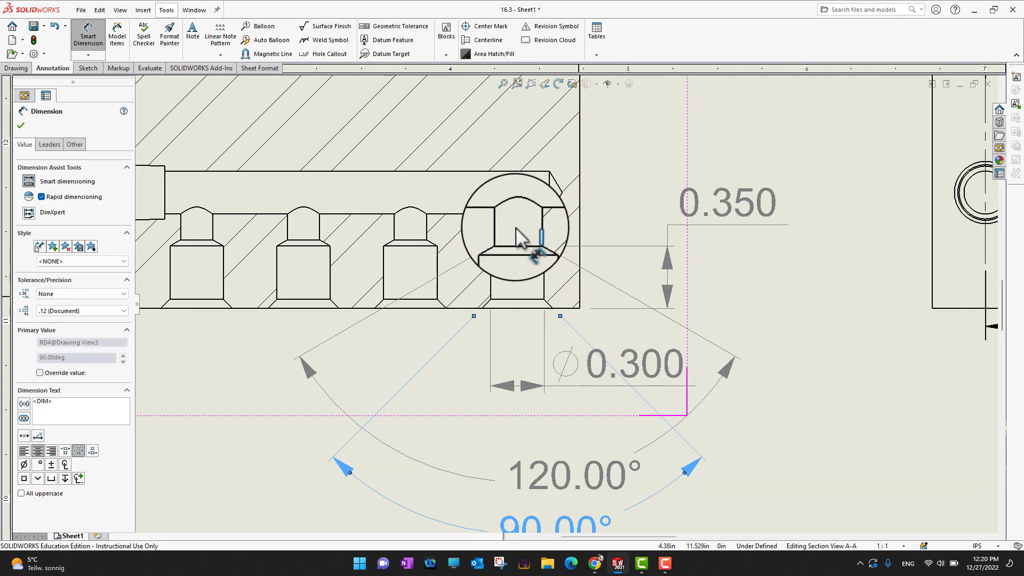
left_click(502, 229)
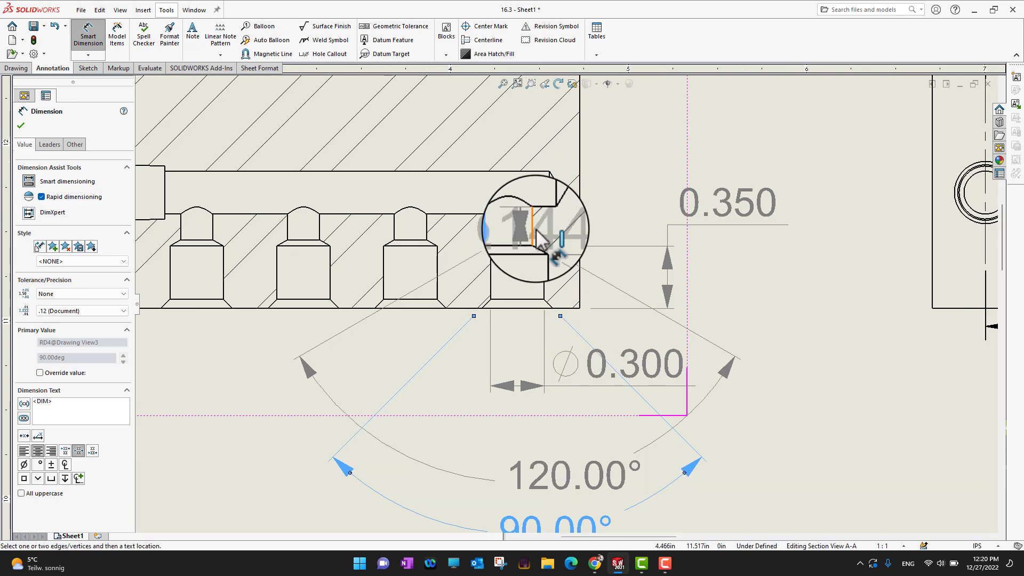
left_click(533, 229)
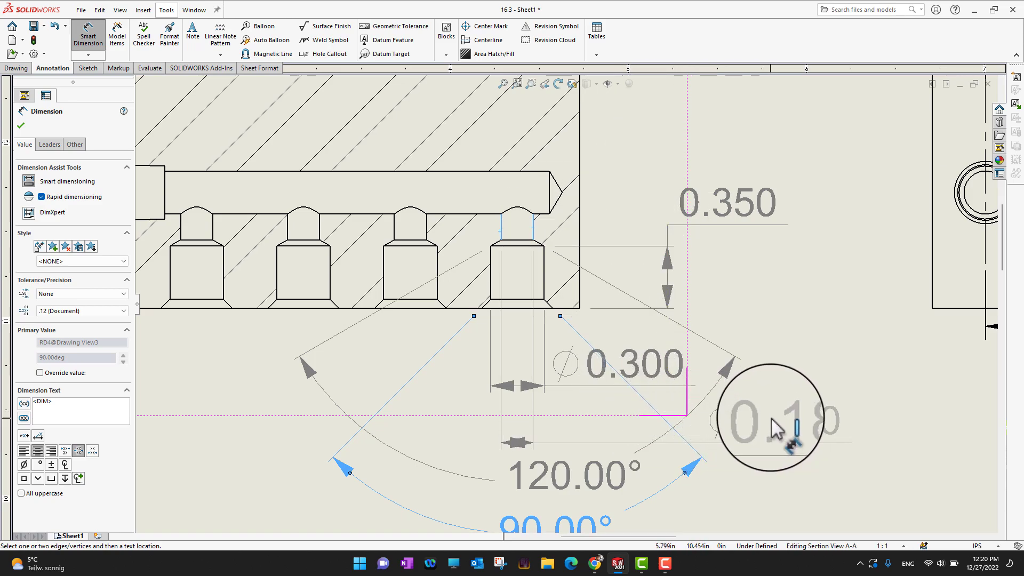
left_click(777, 428)
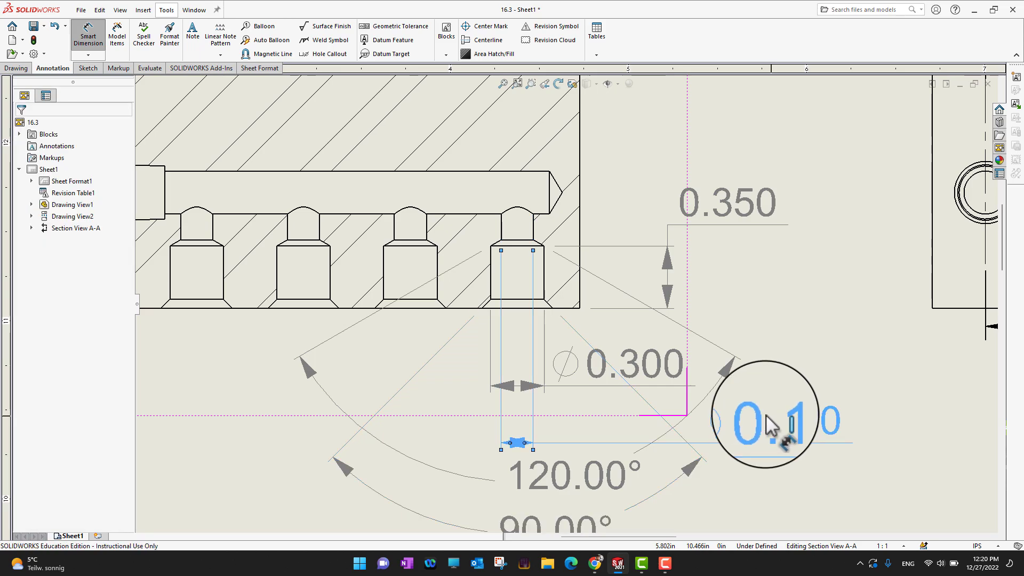
left_click(22, 128)
Step: Examine the dimensioned section view, the overall sheet layout and the hole callout beside the front view
scroll(764, 313, "down", 5)
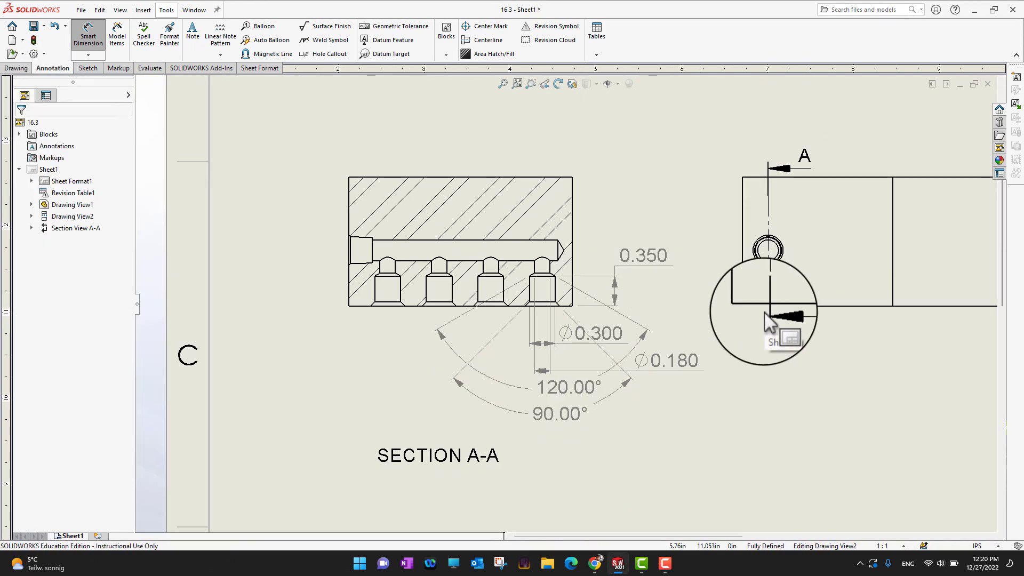
scroll(767, 314, "up", 3)
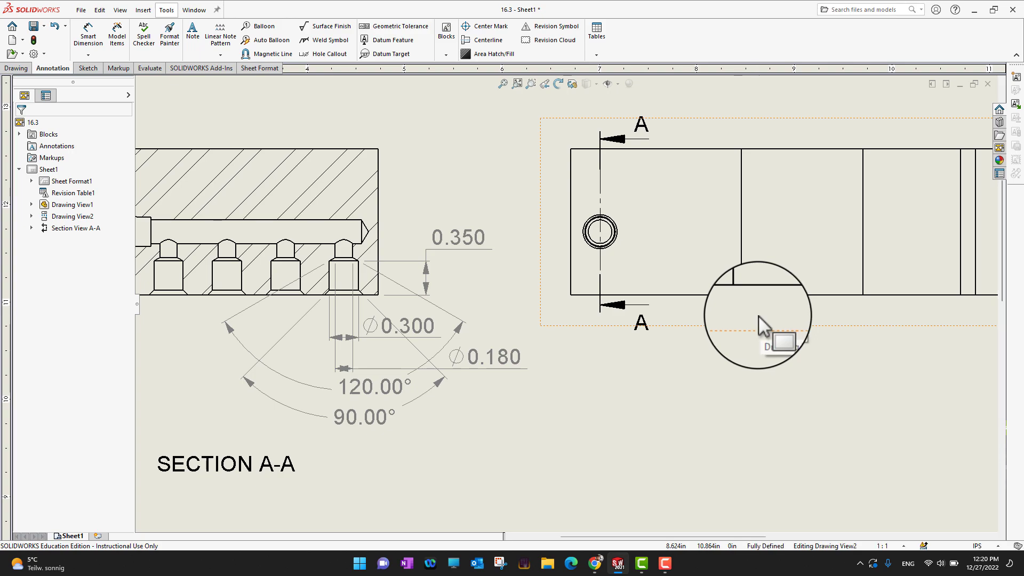
scroll(758, 316, "down", 2)
scroll(695, 281, "up", 1)
scroll(656, 283, "down", 3)
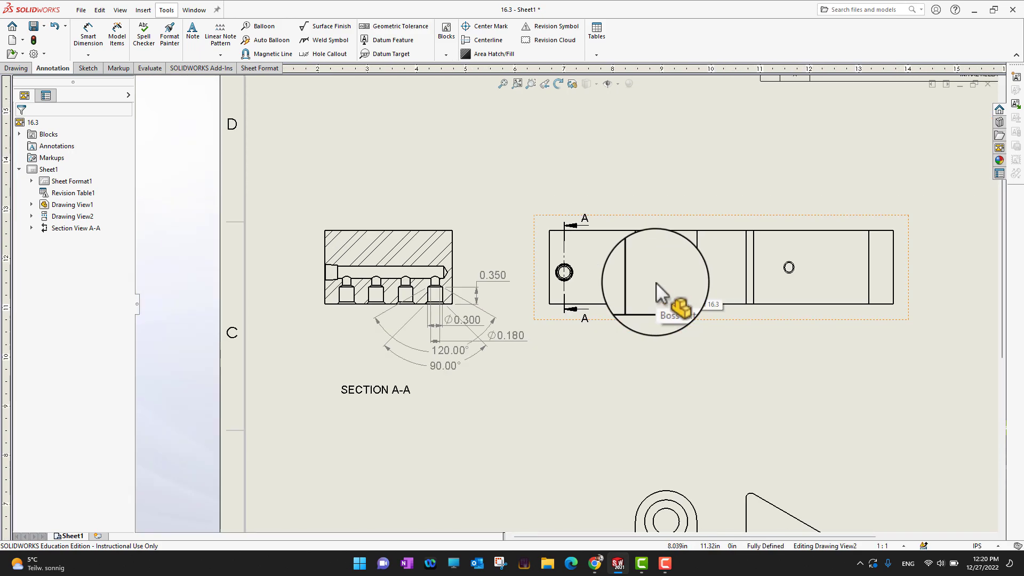
scroll(657, 283, "down", 1)
scroll(613, 430, "down", 4)
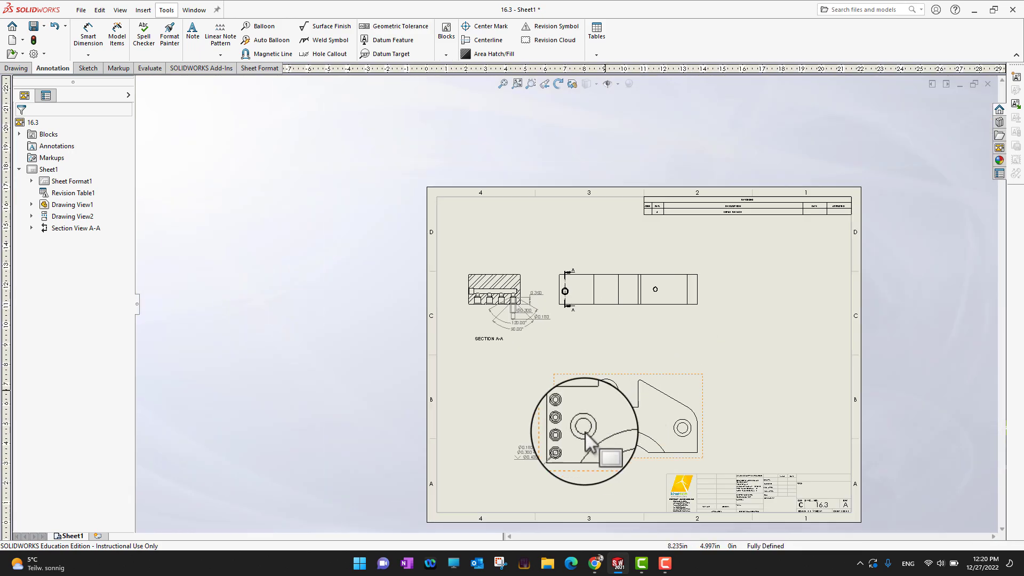
scroll(561, 456, "up", 5)
scroll(534, 373, "down", 2)
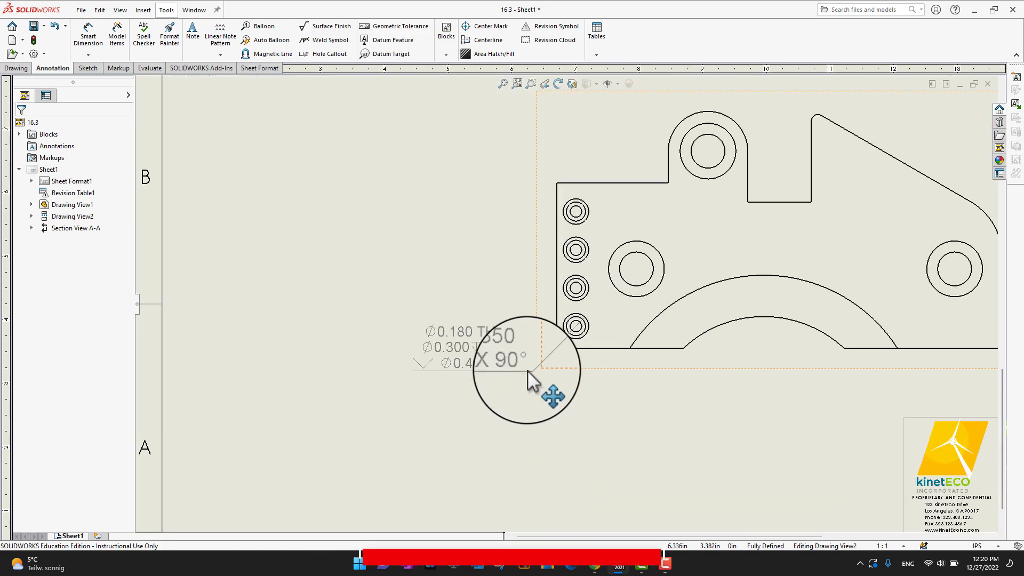
scroll(521, 306, "down", 2)
scroll(483, 131, "down", 1)
scroll(514, 171, "up", 5)
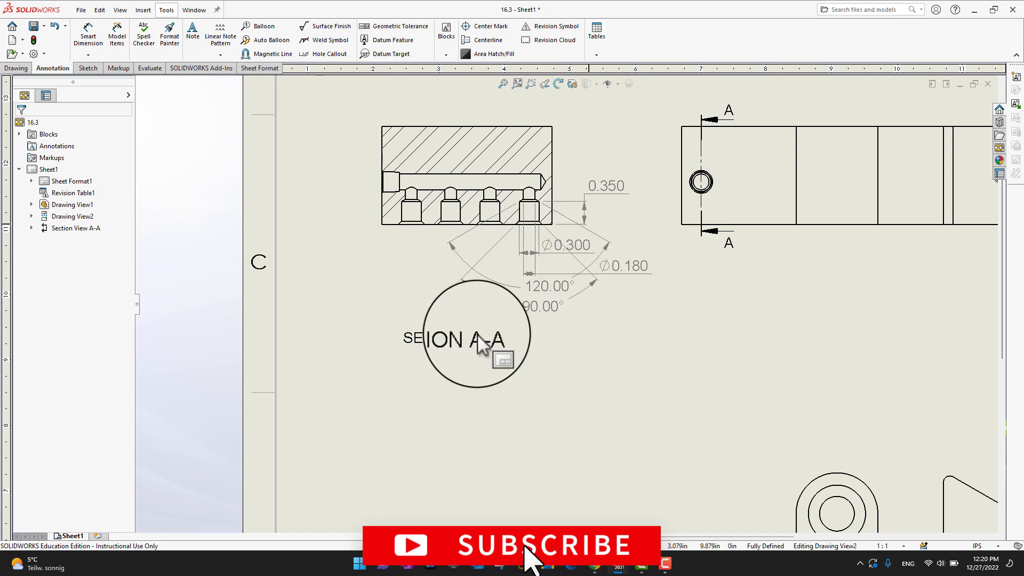
Step: Inspect the dimension properties and text of the hole callout at the front view's lowest small hole, leaving them unedited
scroll(638, 319, "down", 3)
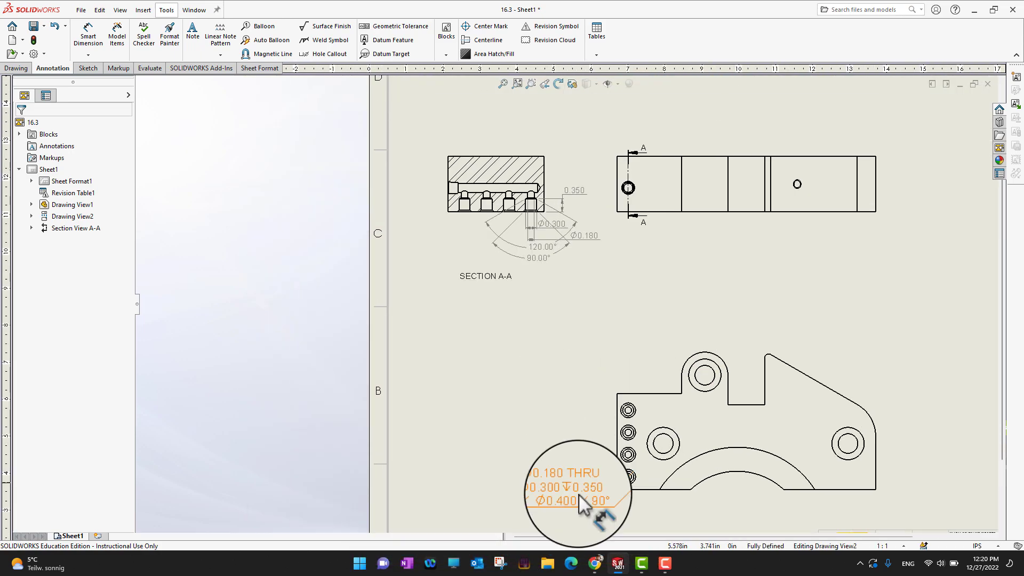
scroll(582, 460, "up", 3)
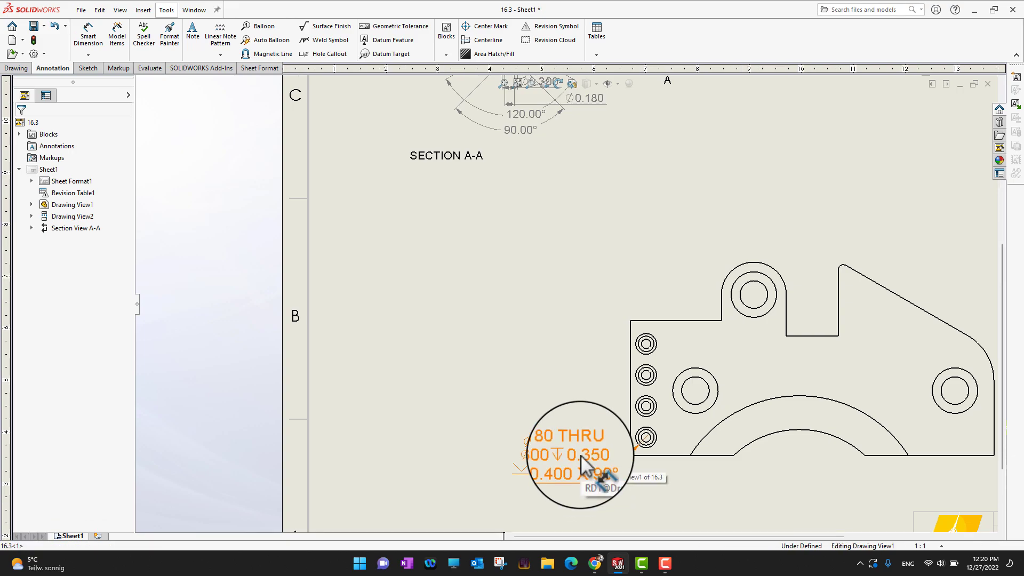
left_click(583, 459)
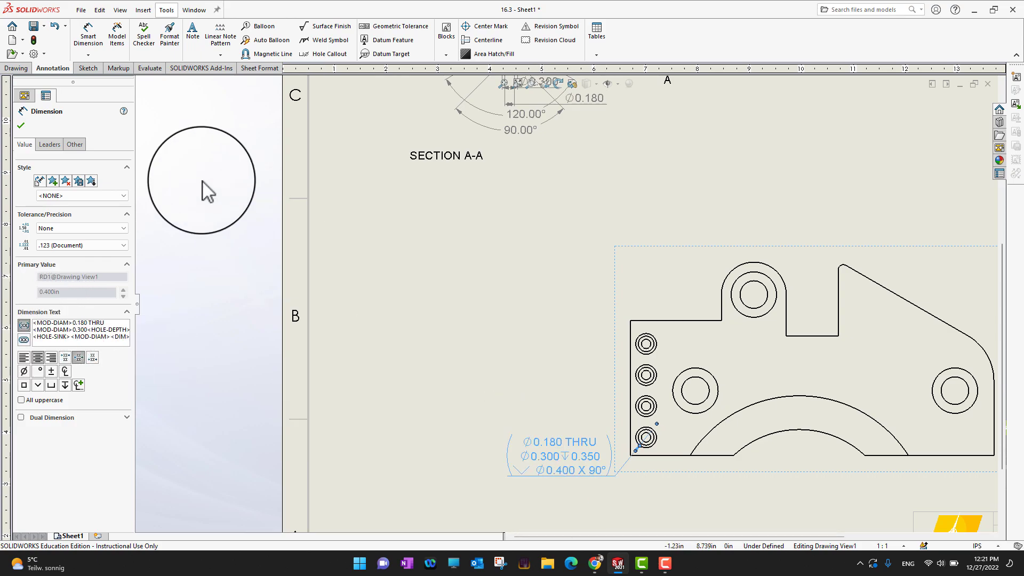
left_click(23, 125)
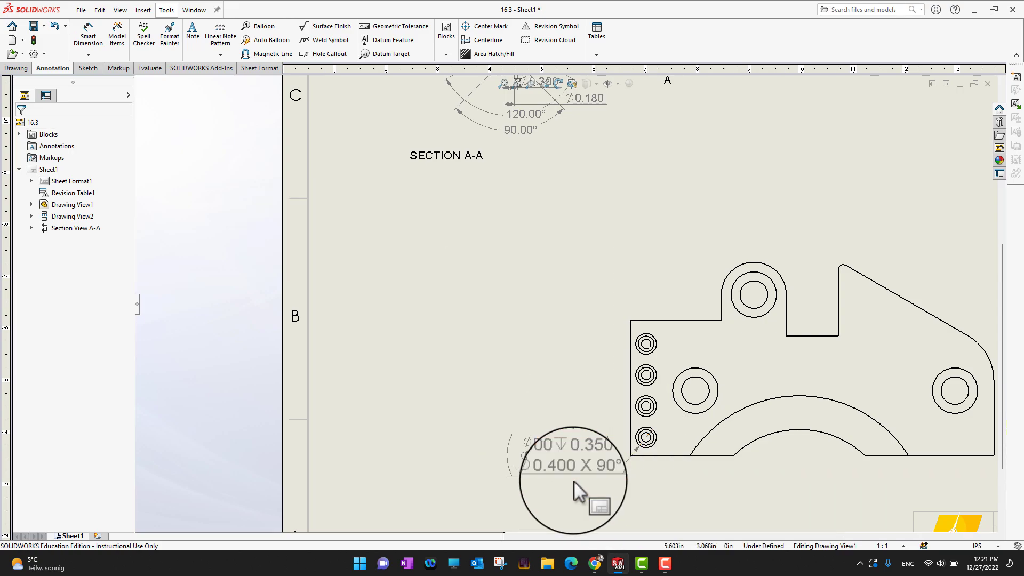
Step: Compare the hole callout with the small-hole dimensions in section A-A, and review the layout of all three views on the sheet
scroll(589, 482, "up", 2)
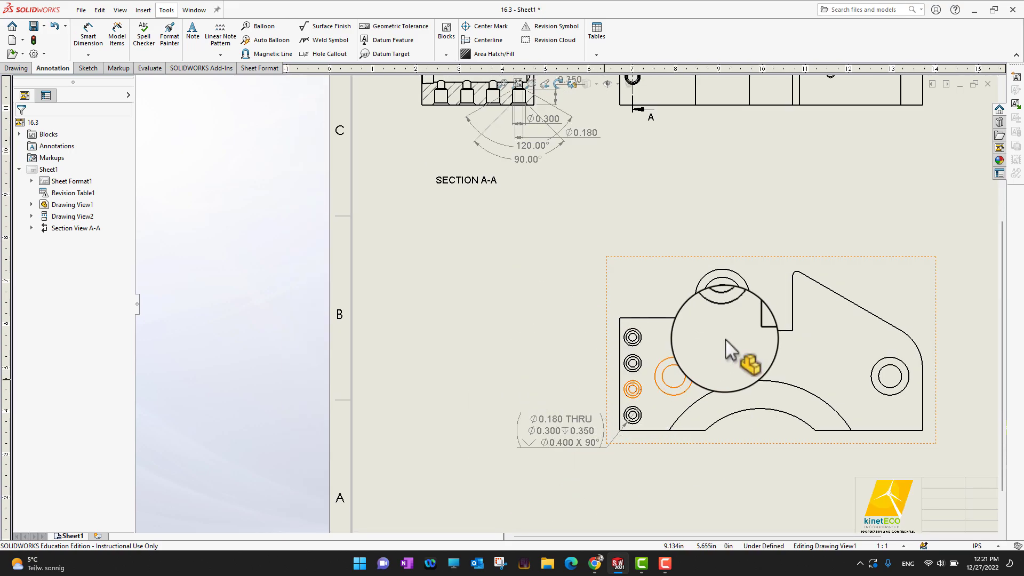
scroll(546, 175, "up", 2)
scroll(532, 206, "down", 3)
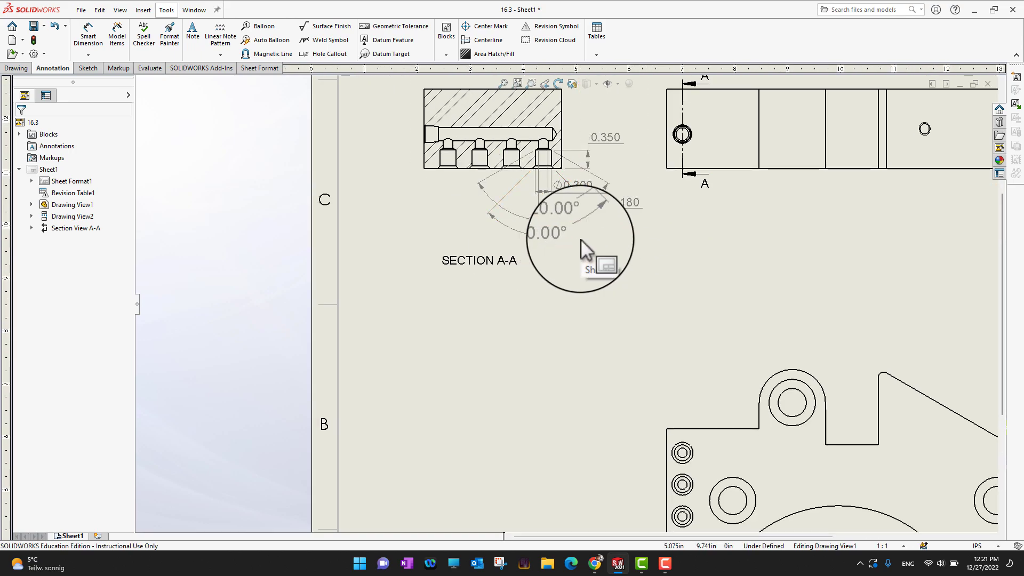
scroll(581, 243, "down", 1)
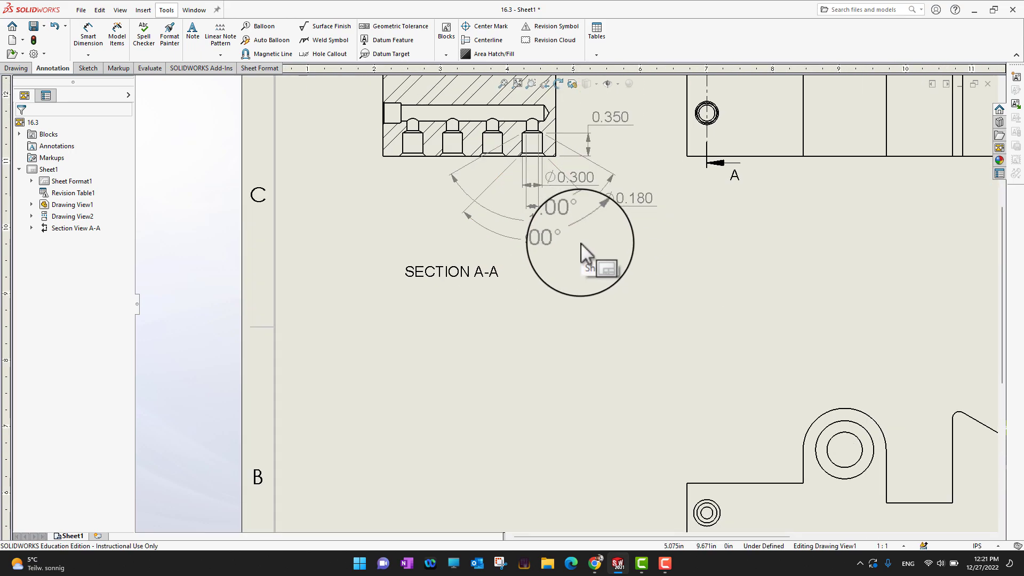
scroll(593, 286, "up", 4)
scroll(758, 358, "up", 3)
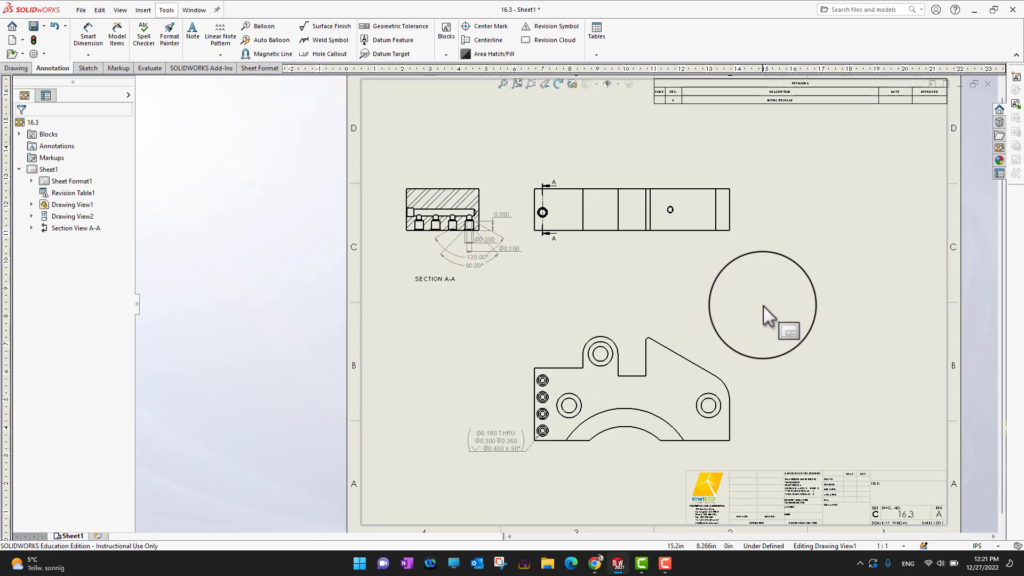
scroll(764, 305, "down", 1)
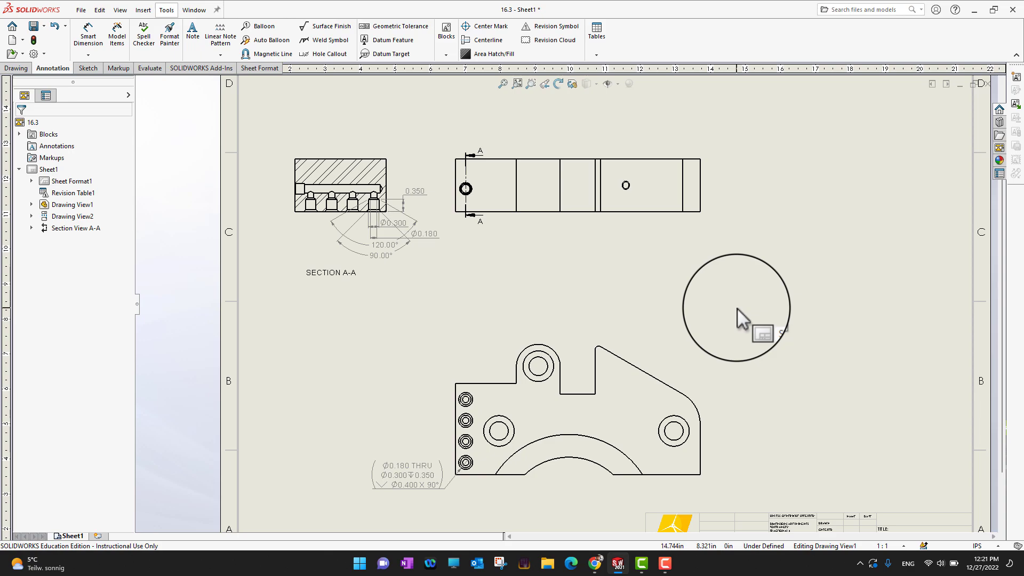